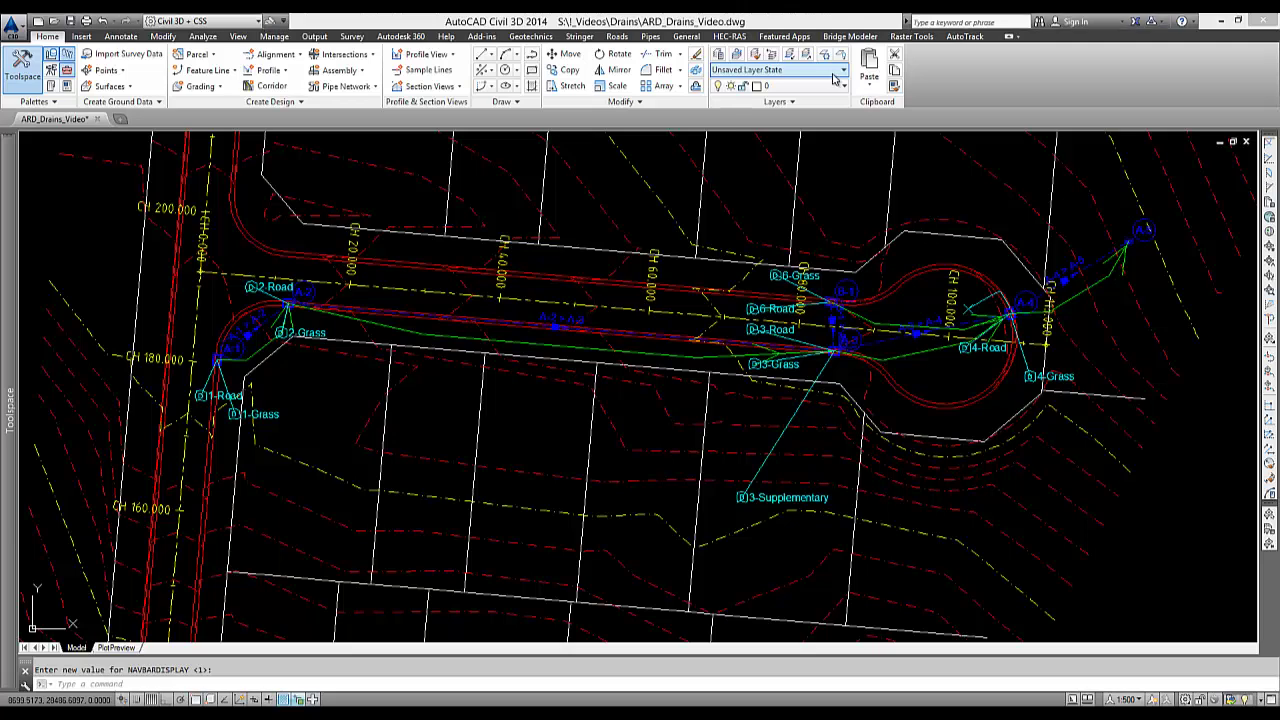
Step: Preview the Pipes layer state, show the Prospector tree, and bring up the Pipes ribbon tab
{"action": "left_click", "coordinate": [834, 76]}
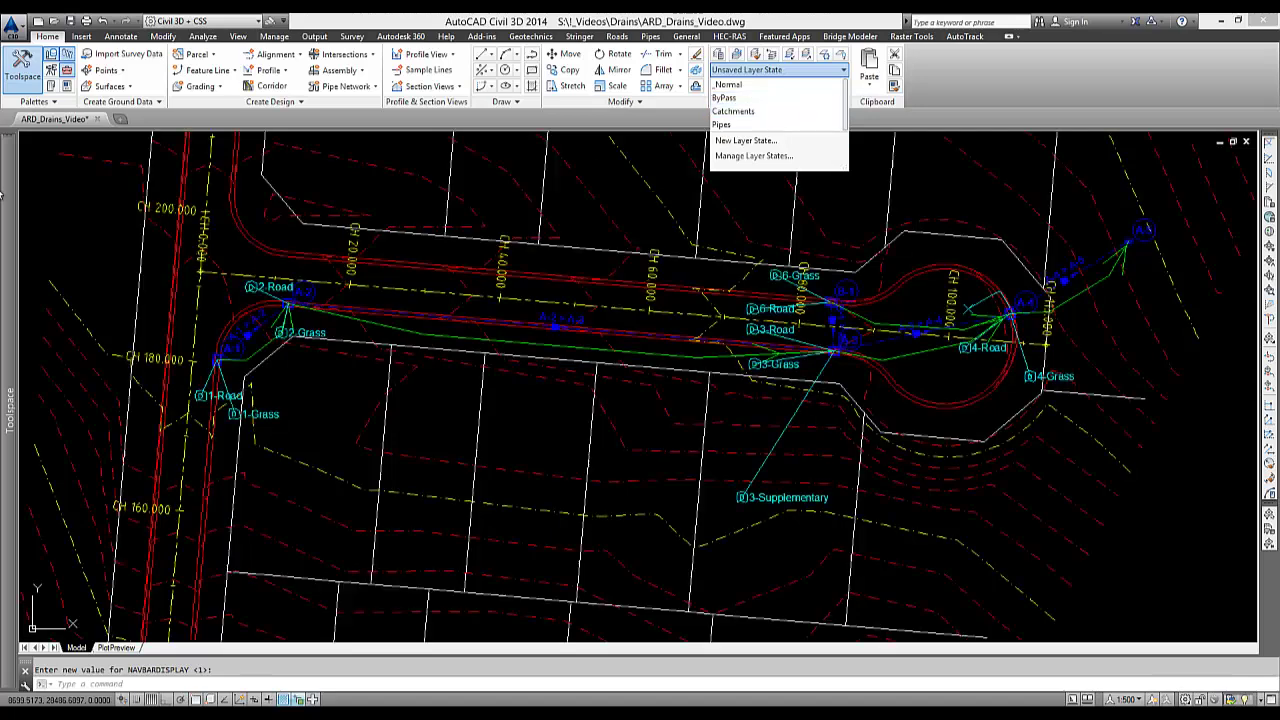
{"action": "left_click", "coordinate": [14, 224]}
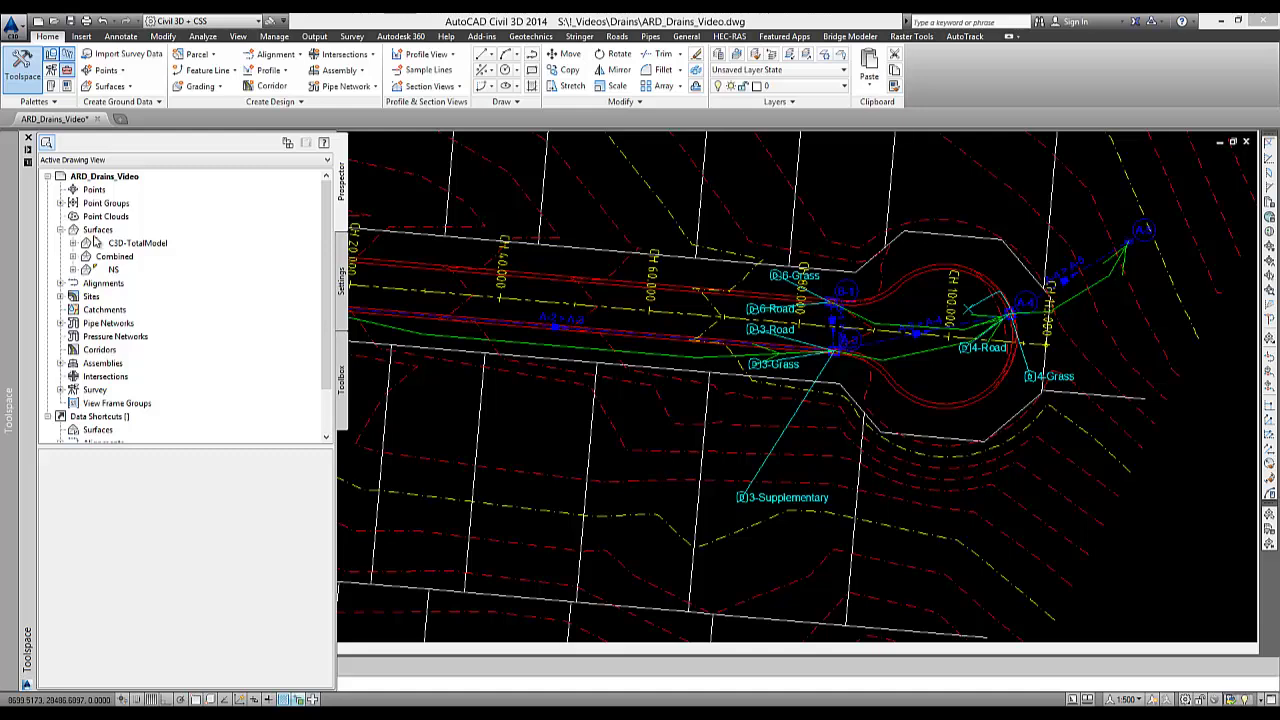
{"action": "left_click", "coordinate": [147, 268]}
{"action": "left_click", "coordinate": [650, 37]}
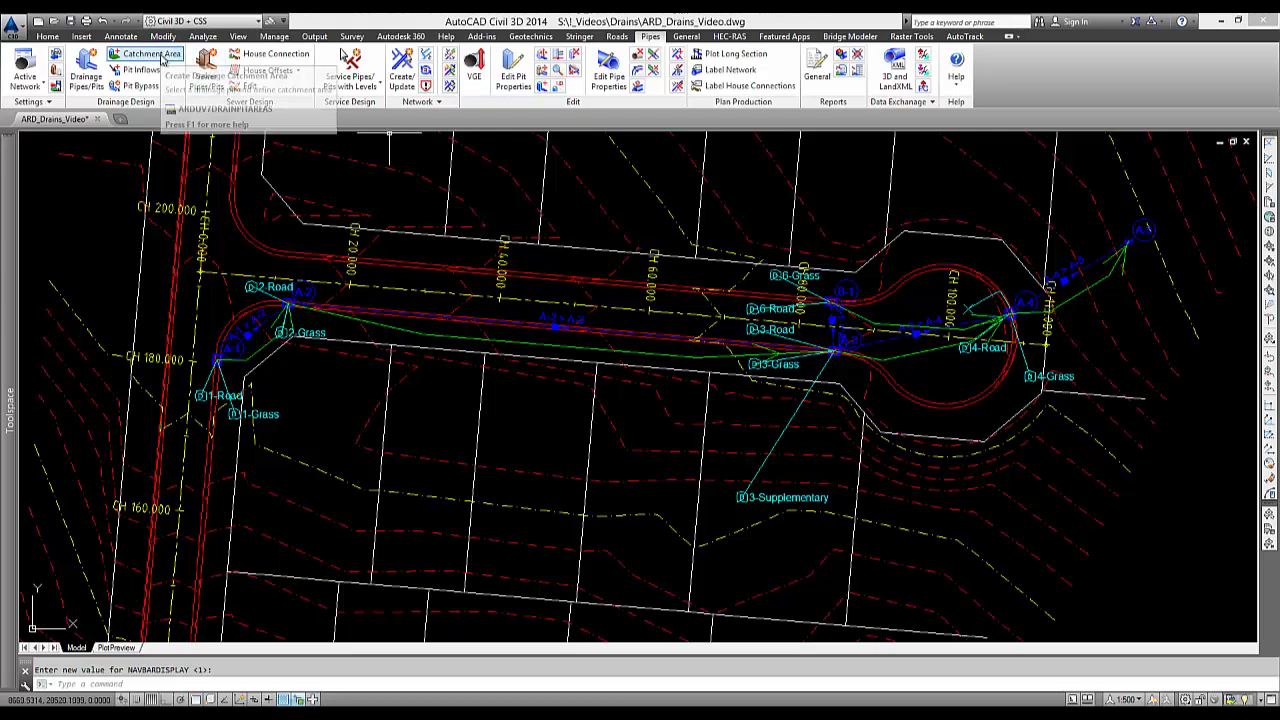
Step: Pick the pit with Catchment Area and open its 3-Road catchment for editing
{"action": "left_click", "coordinate": [163, 60]}
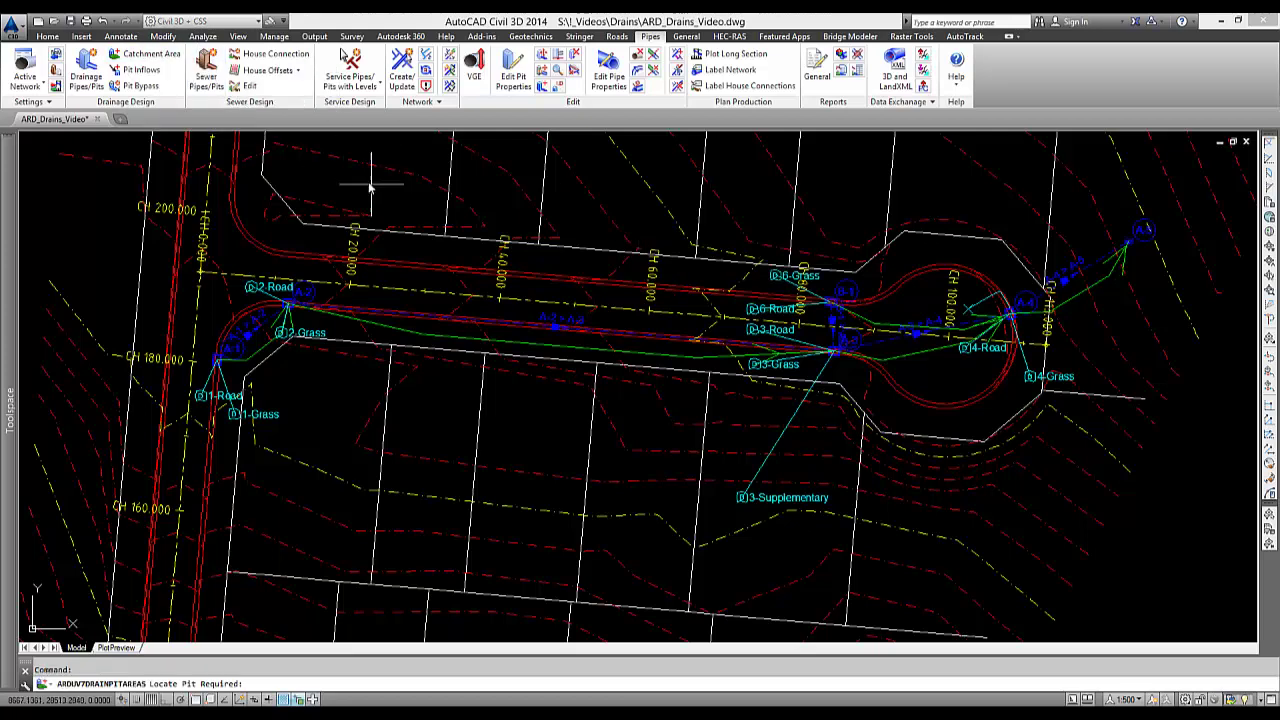
{"action": "left_click", "coordinate": [826, 348]}
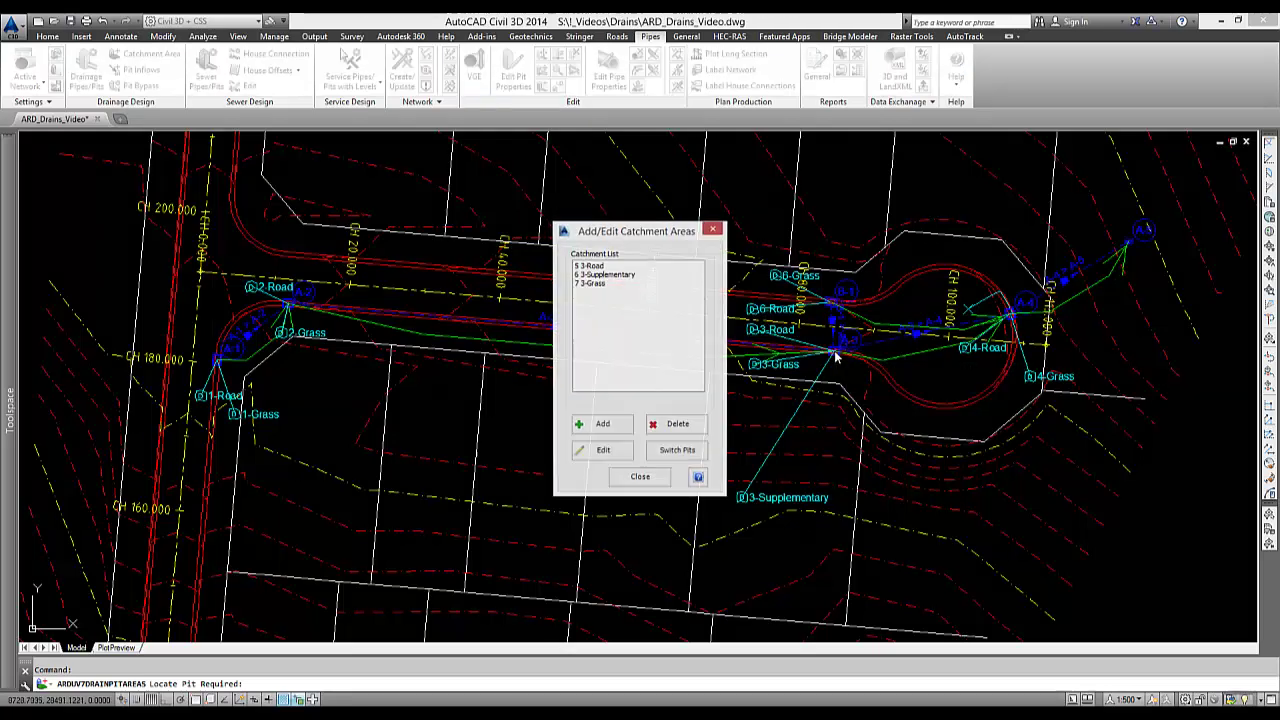
{"action": "left_click", "coordinate": [598, 267]}
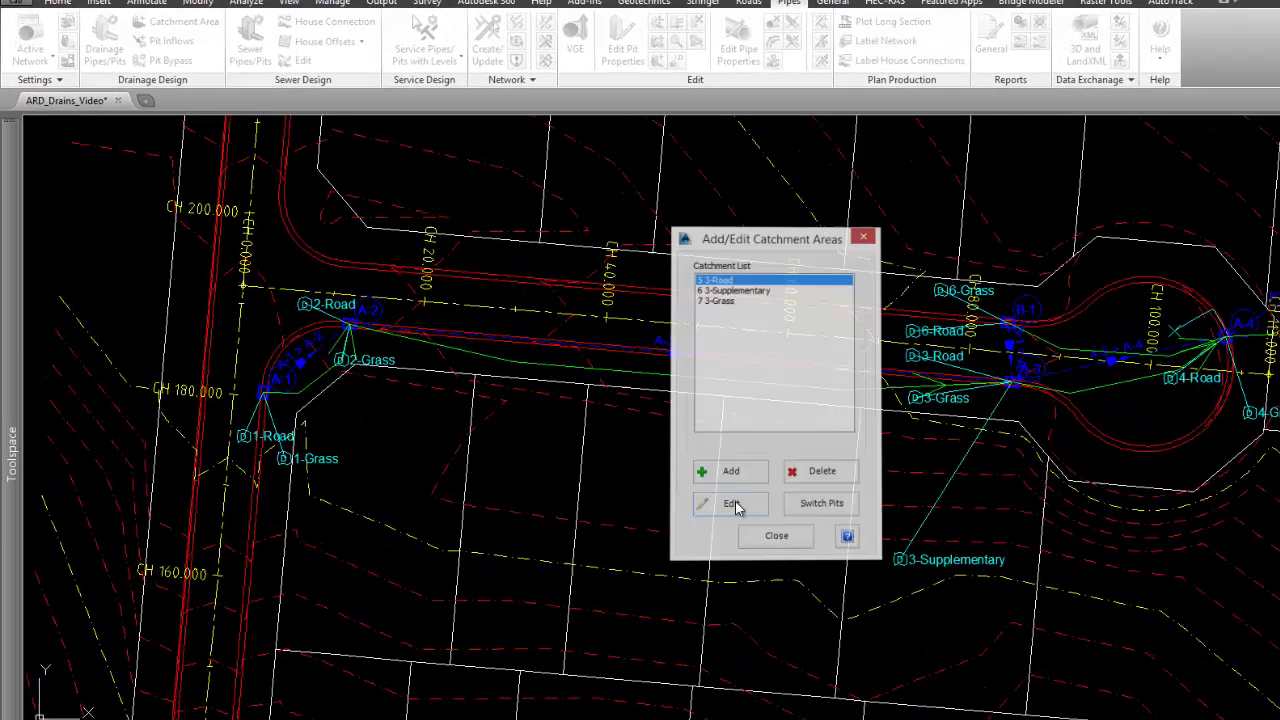
{"action": "left_click", "coordinate": [603, 452]}
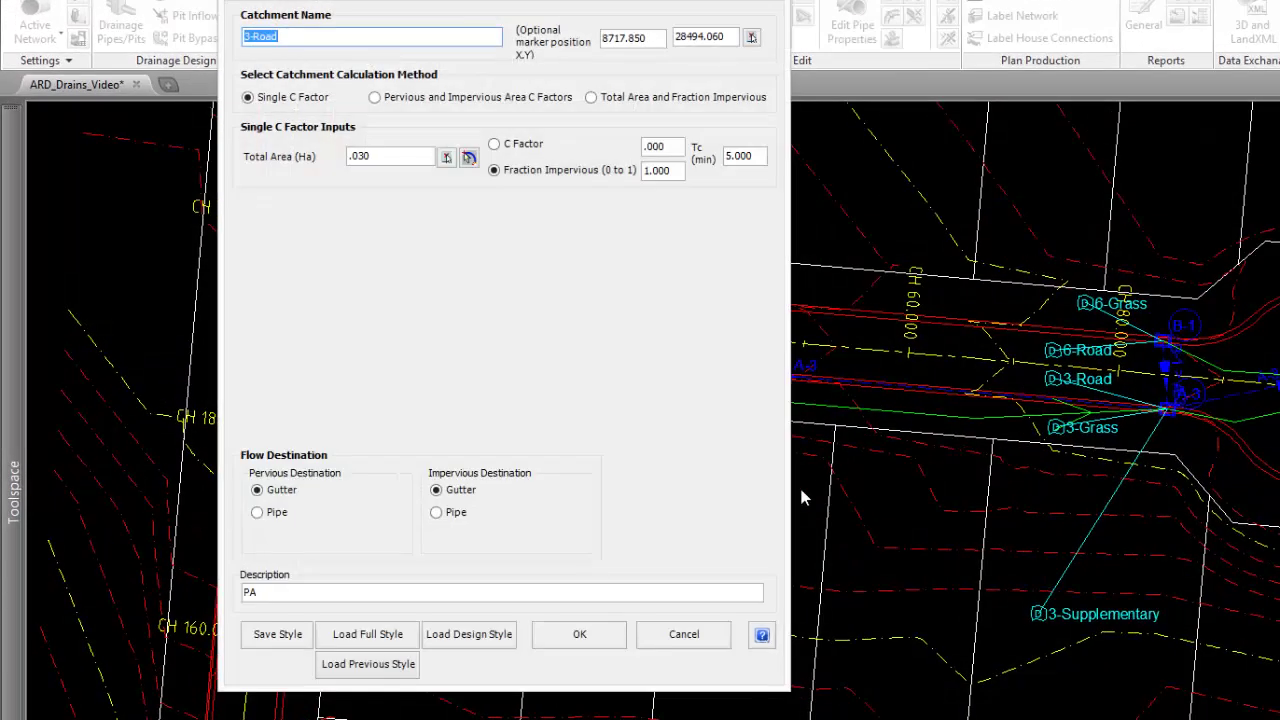
Step: Compare the C factor calculation methods, then keep 3-Road on Single C Factor and save
{"action": "left_click_drag", "start_coordinate": [468, 4], "coordinate": [464, 36]}
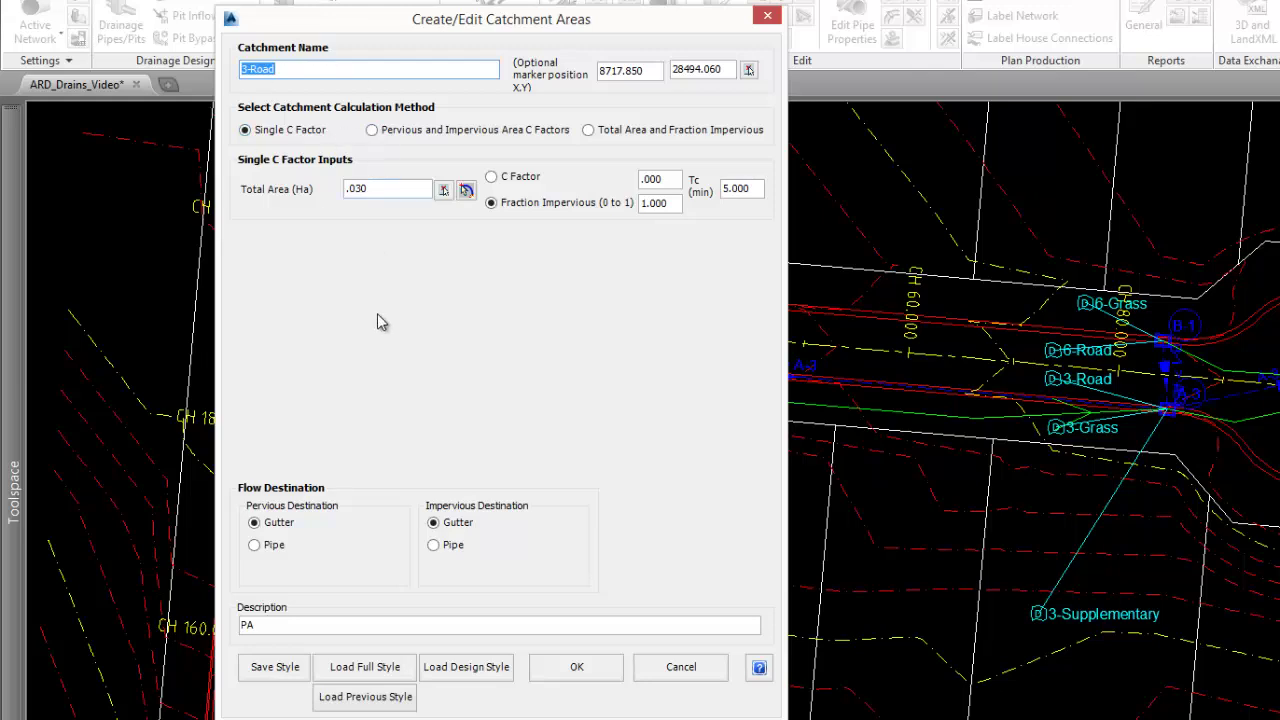
{"action": "left_click", "coordinate": [373, 130]}
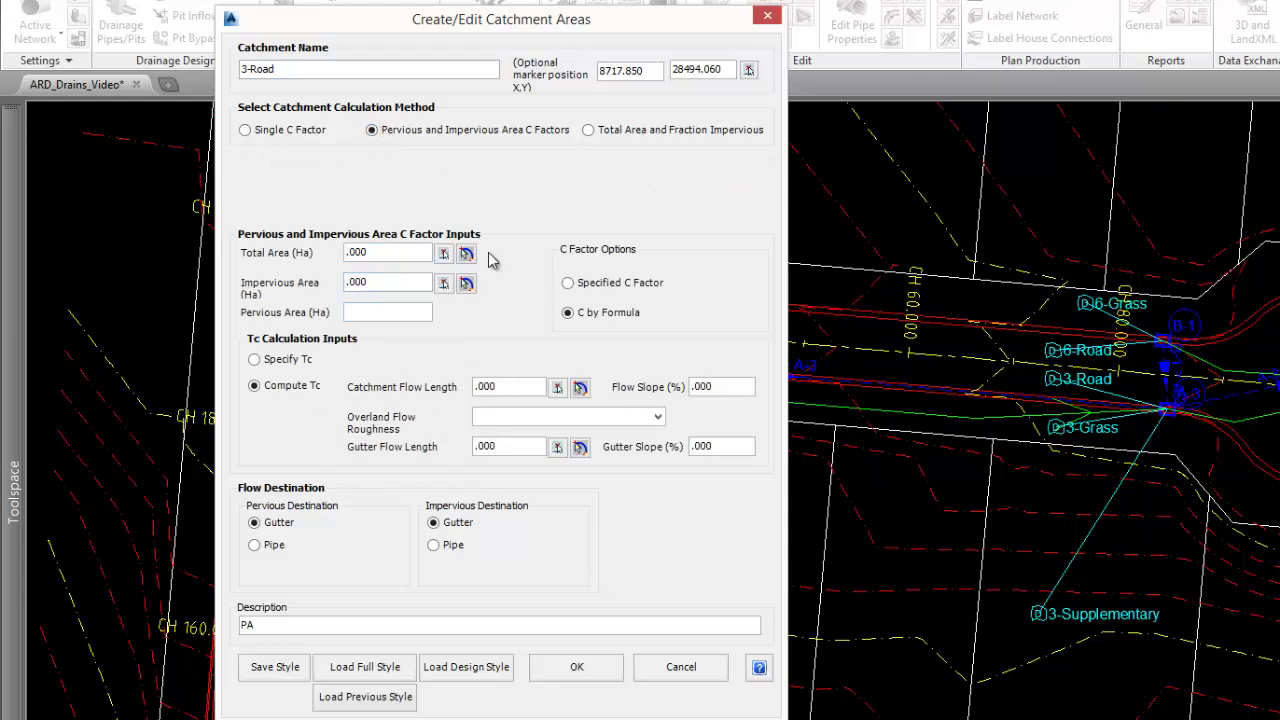
{"action": "left_click", "coordinate": [588, 130]}
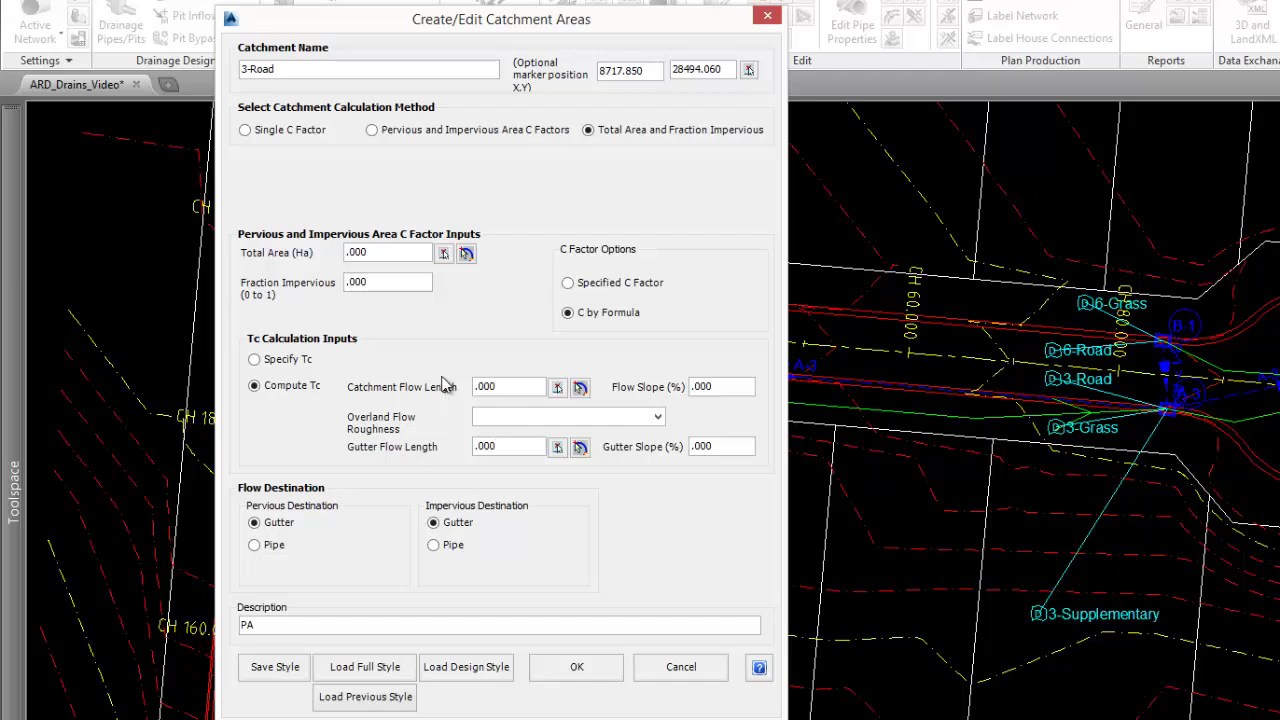
{"action": "left_click", "coordinate": [245, 130]}
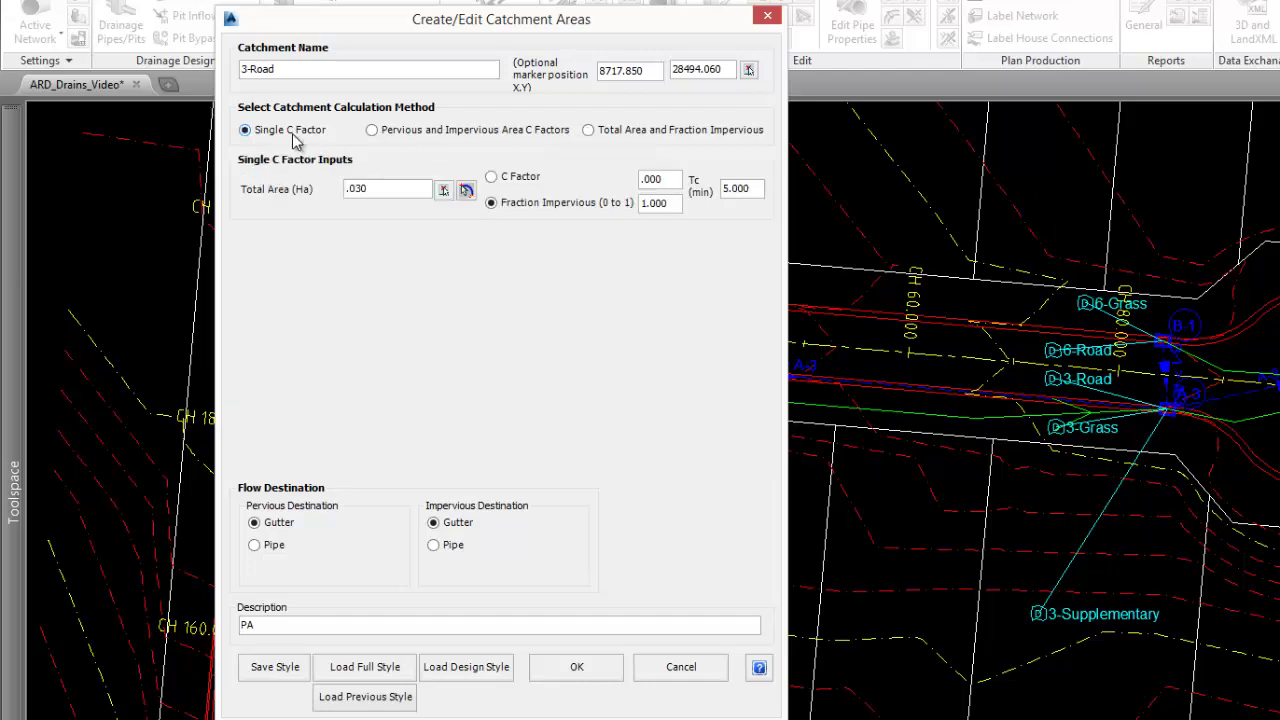
{"action": "left_click", "coordinate": [296, 620]}
{"action": "left_click", "coordinate": [577, 668]}
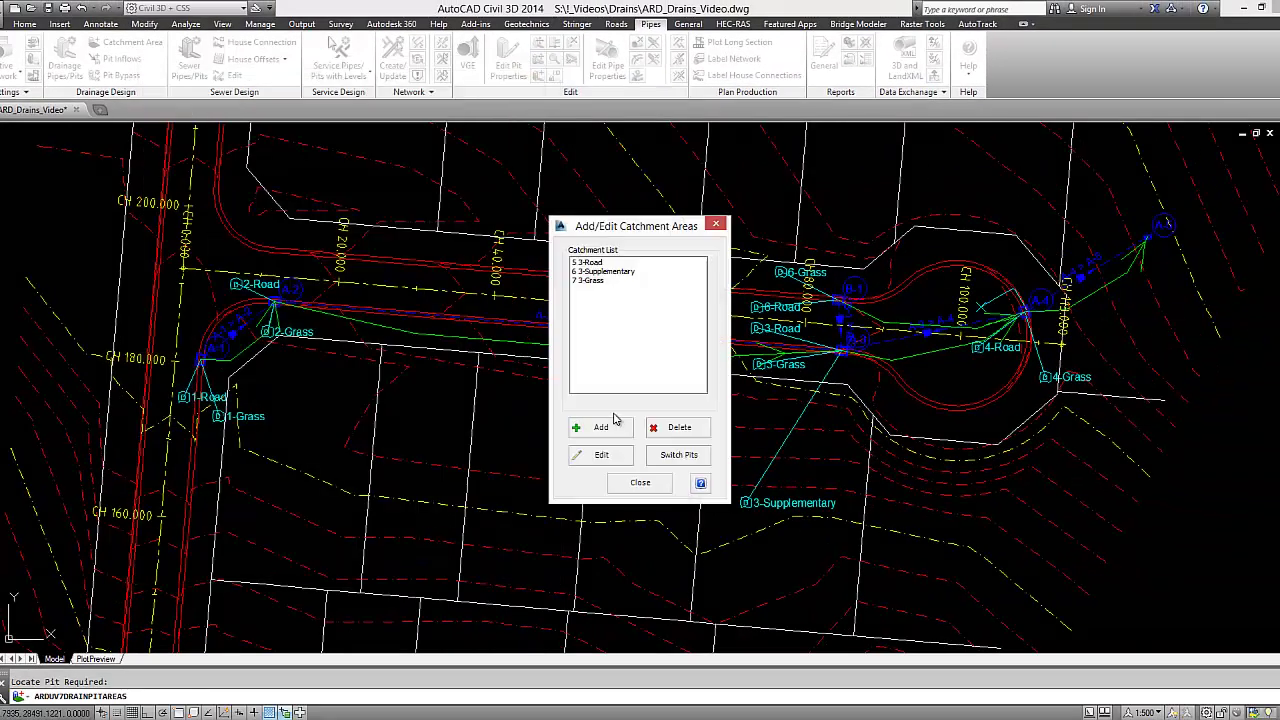
Step: Close the catchment list and open the Watercom Drains pipe conversion table DrainsPipes.txt
{"action": "left_click", "coordinate": [607, 283]}
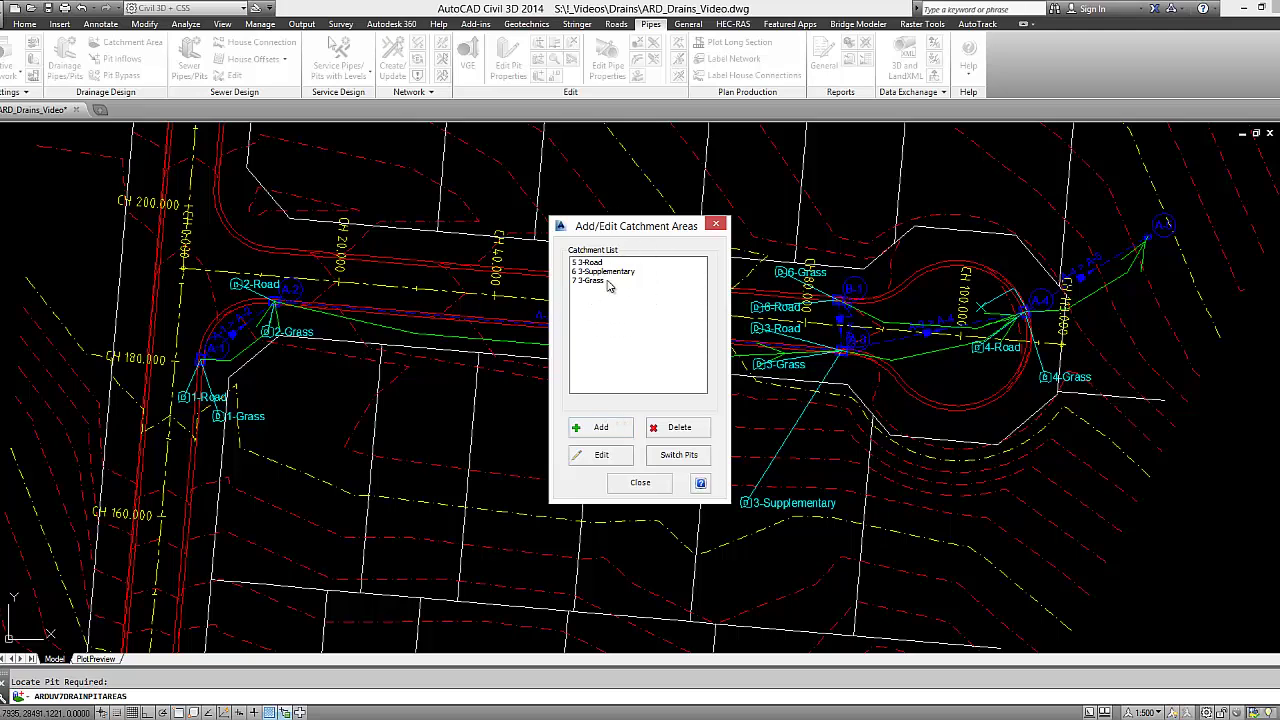
{"action": "left_click", "coordinate": [638, 483]}
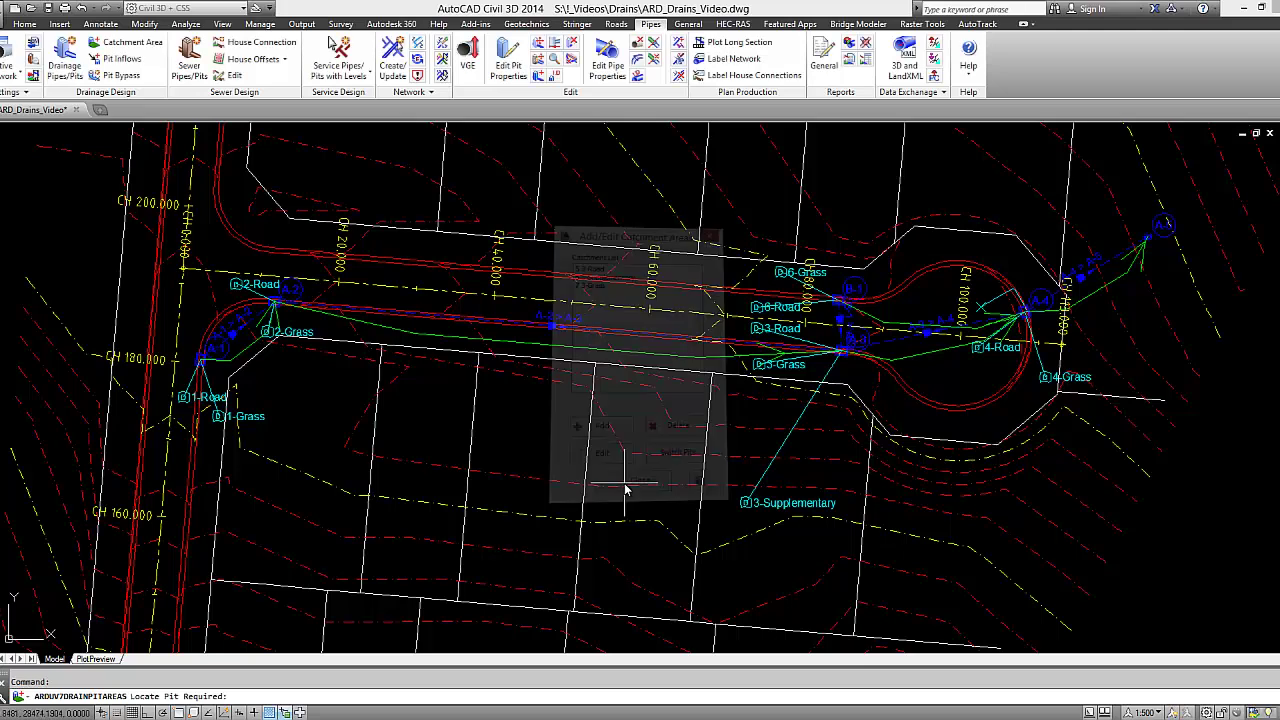
{"action": "left_click", "coordinate": [905, 92]}
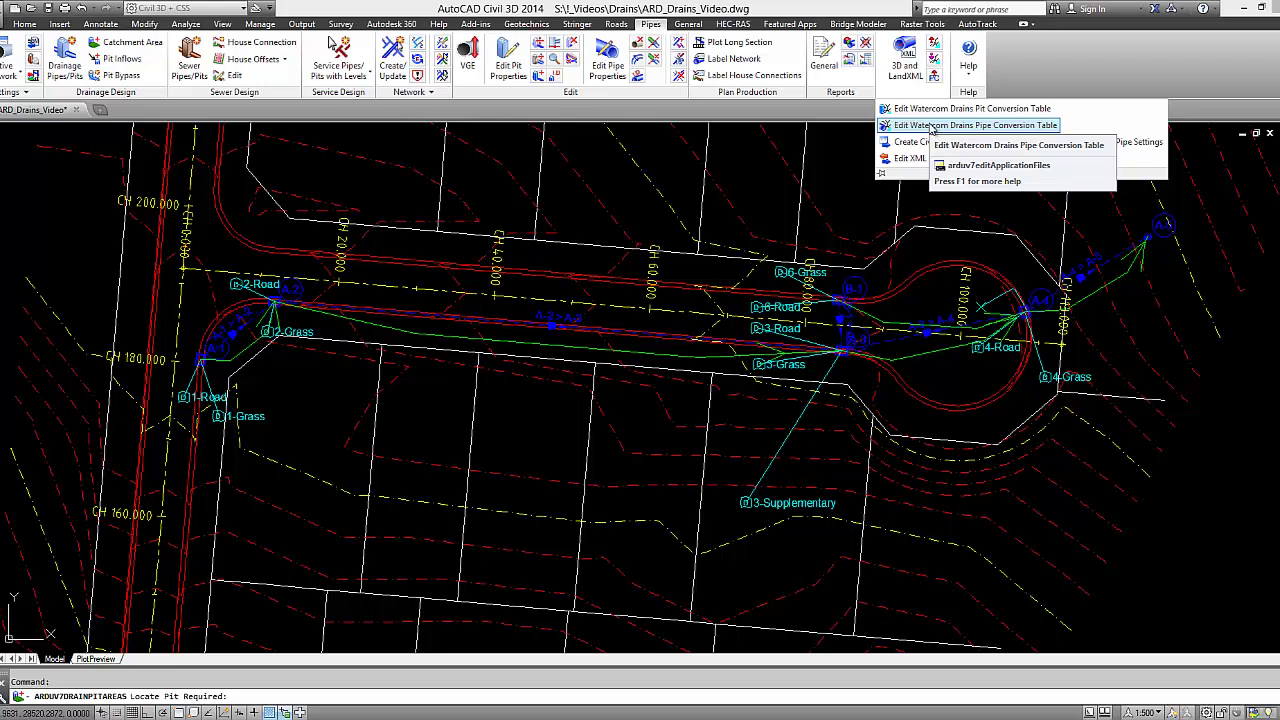
{"action": "left_click", "coordinate": [930, 127]}
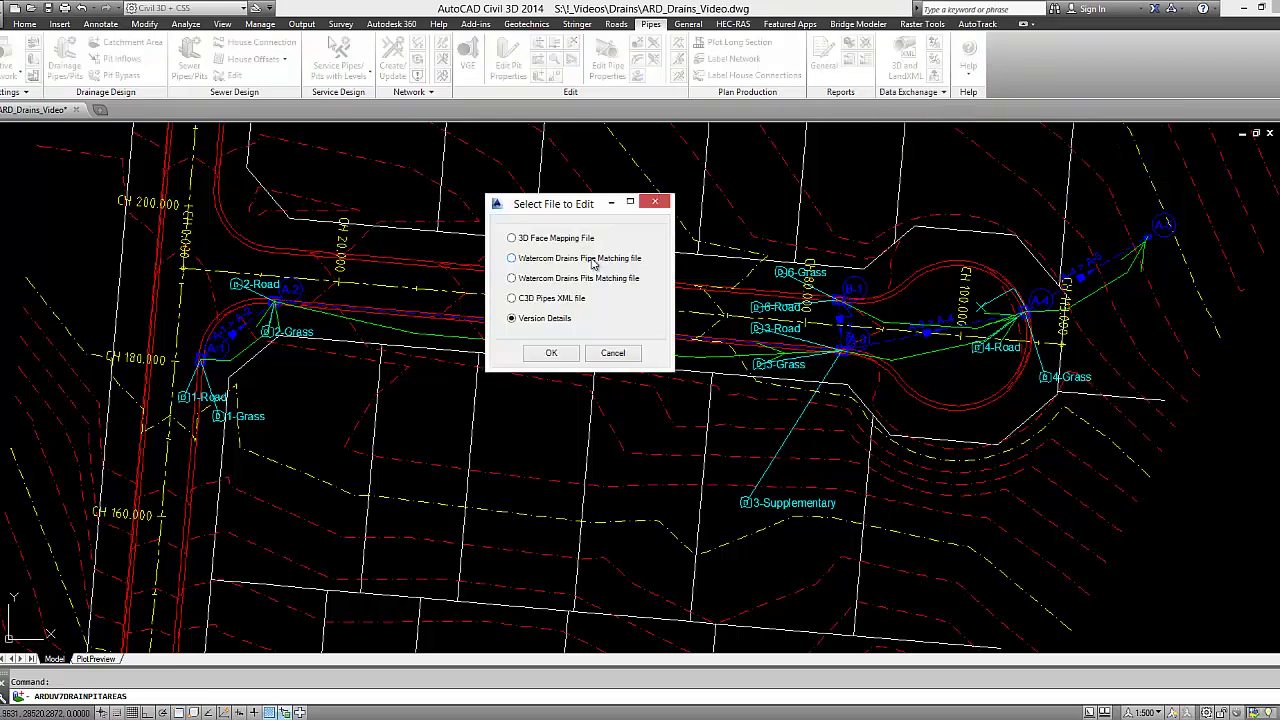
{"action": "left_click", "coordinate": [522, 262]}
{"action": "left_click", "coordinate": [551, 352]}
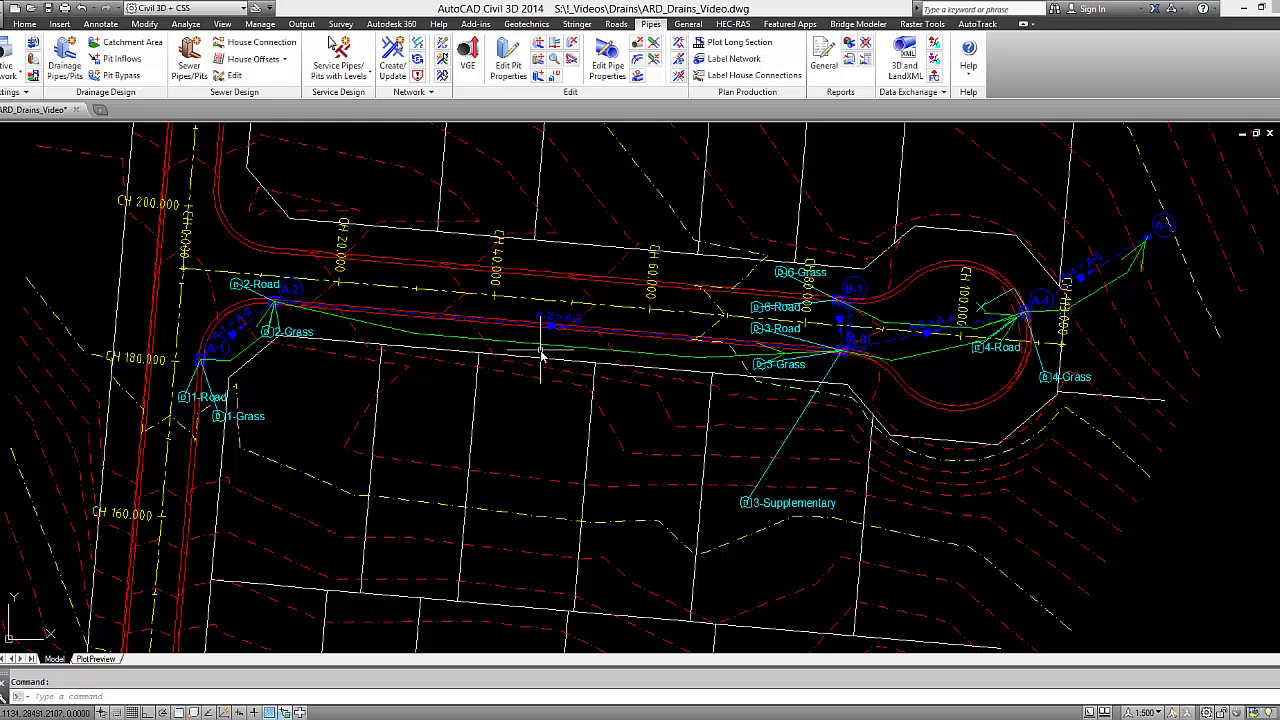
Step: Review the DrainsPipes.txt pipe matching table in Notepad alongside the drawing
{"action": "left_click_drag", "start_coordinate": [1239, 86], "coordinate": [610, 158]}
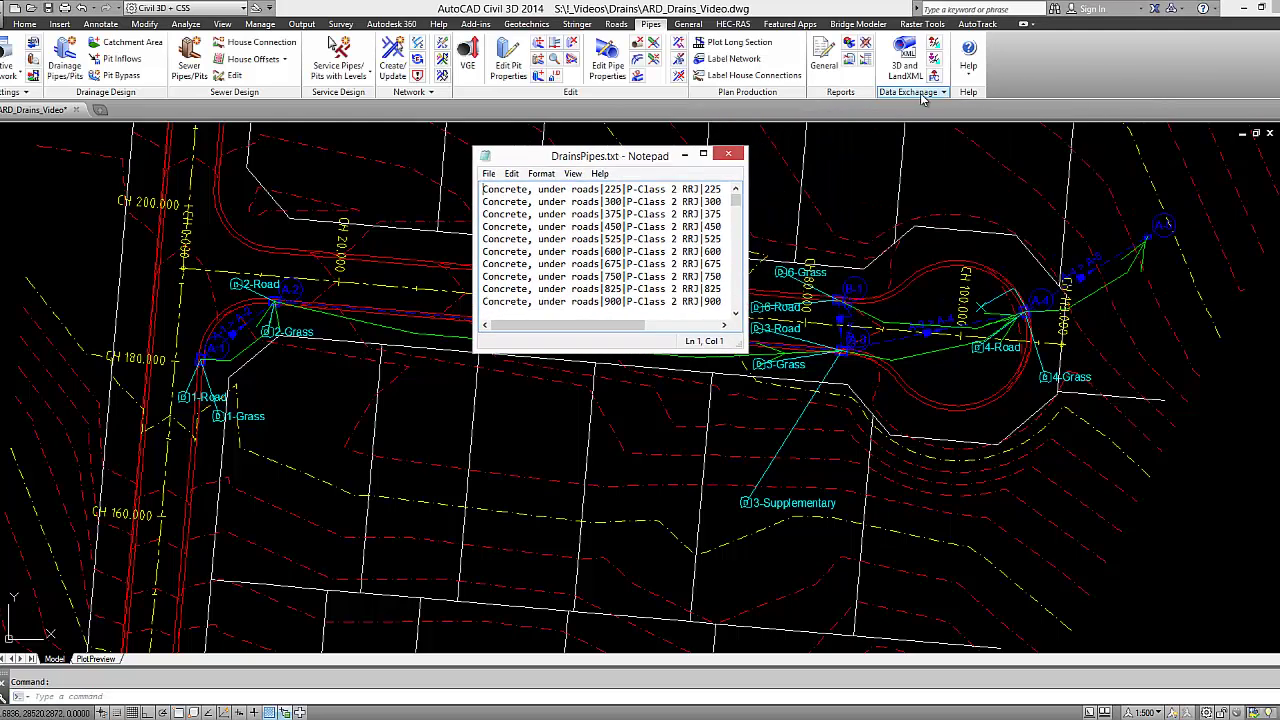
{"action": "left_click", "coordinate": [920, 94]}
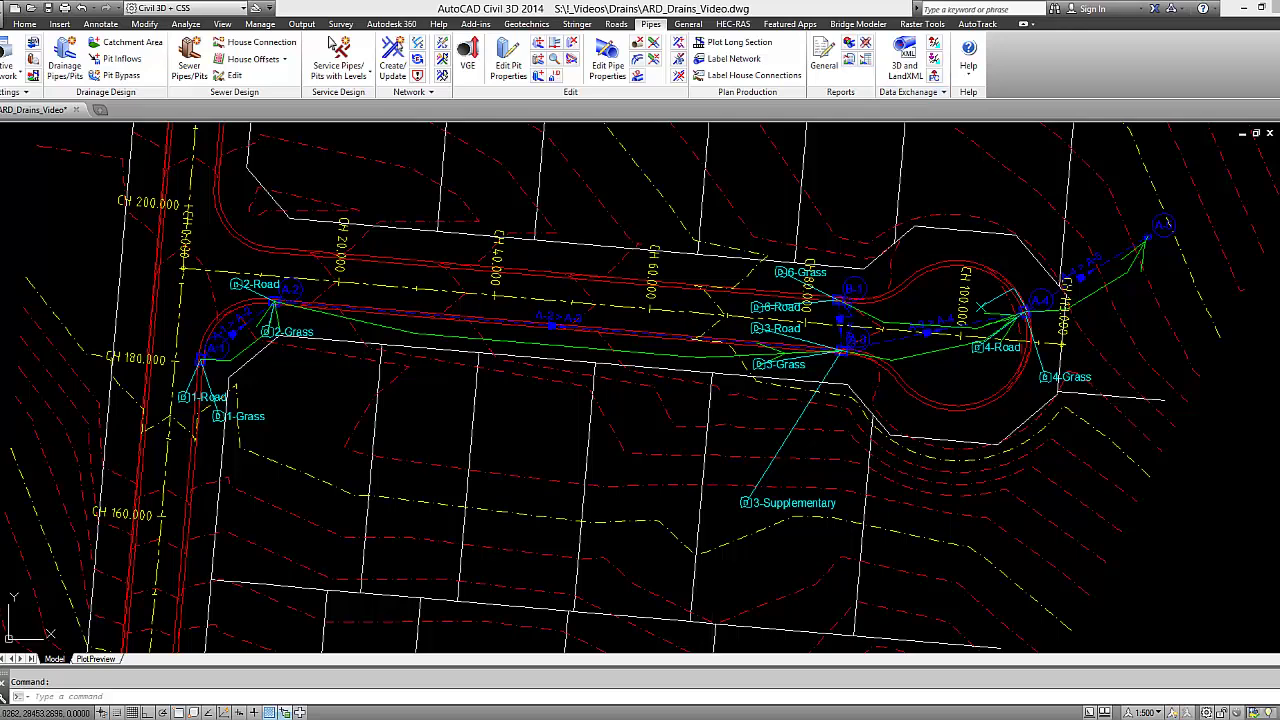
{"action": "key", "text": "alt+Tab"}
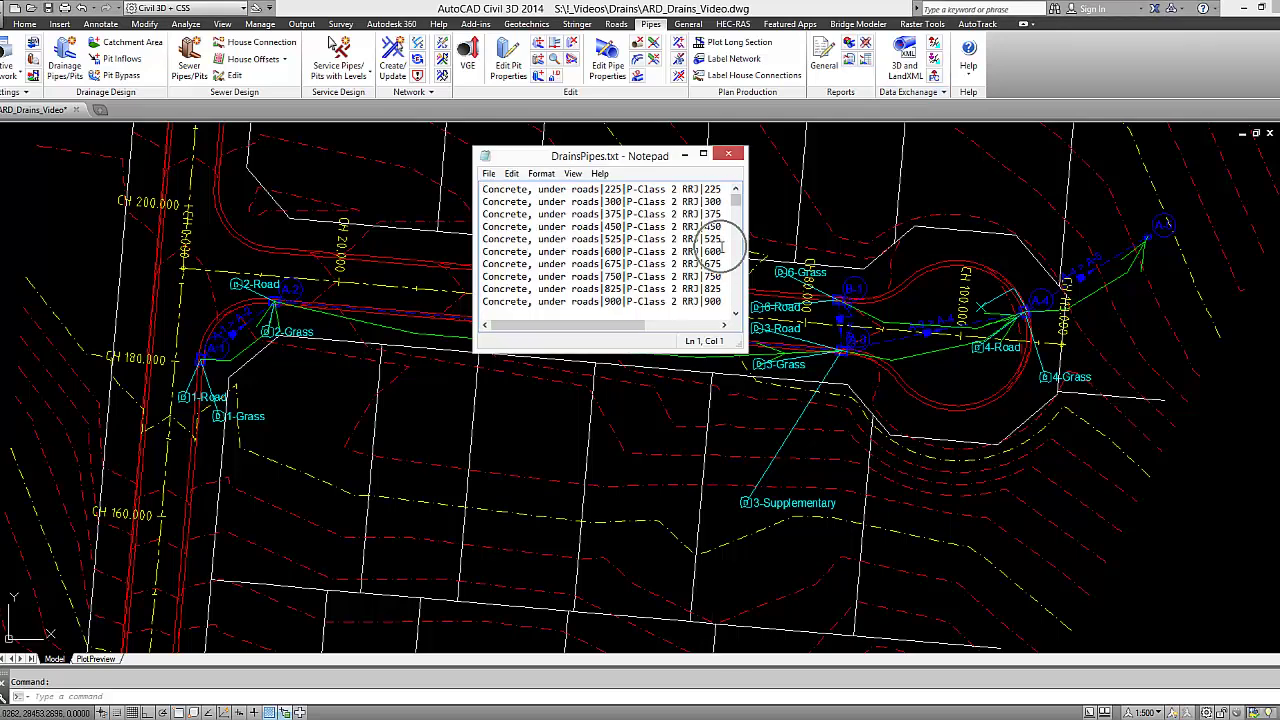
{"action": "left_click", "coordinate": [899, 104]}
{"action": "left_click", "coordinate": [902, 93]}
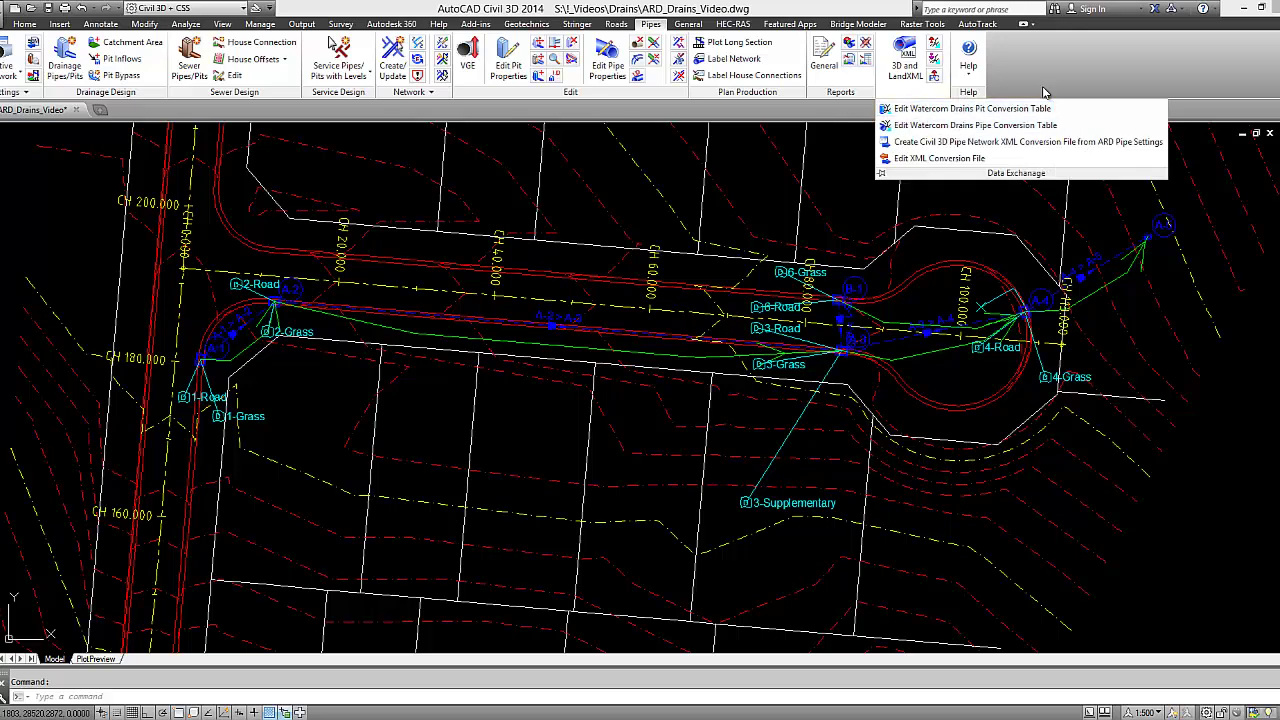
Step: Plot the drainage network's pipe long section onto a new layout
{"action": "left_click", "coordinate": [738, 42]}
{"action": "left_click", "coordinate": [240, 352]}
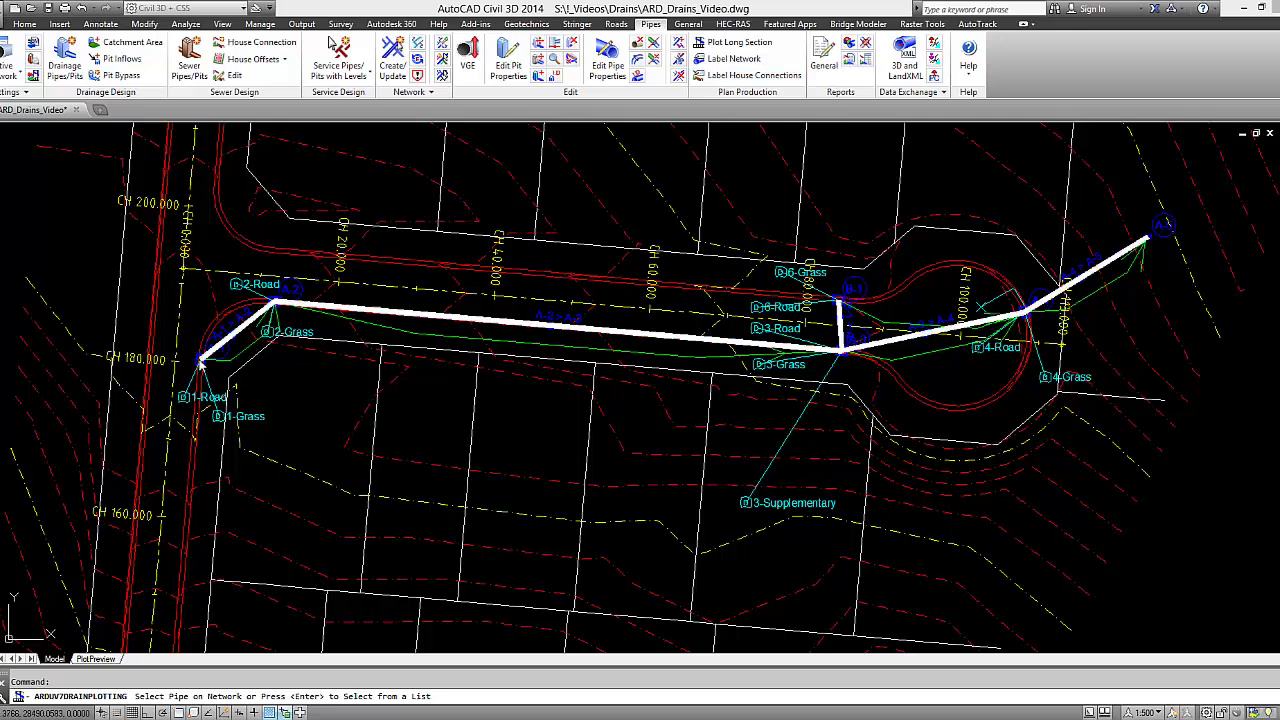
{"action": "left_click", "coordinate": [573, 387]}
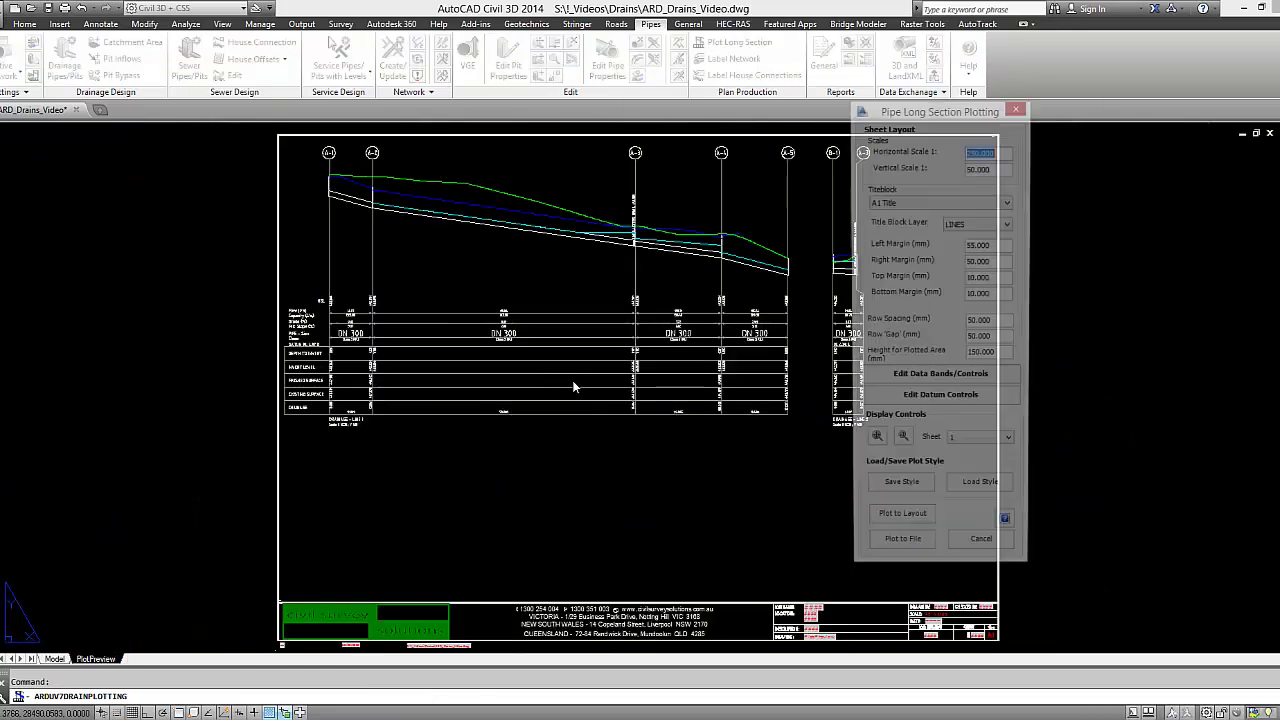
{"action": "left_click", "coordinate": [928, 533]}
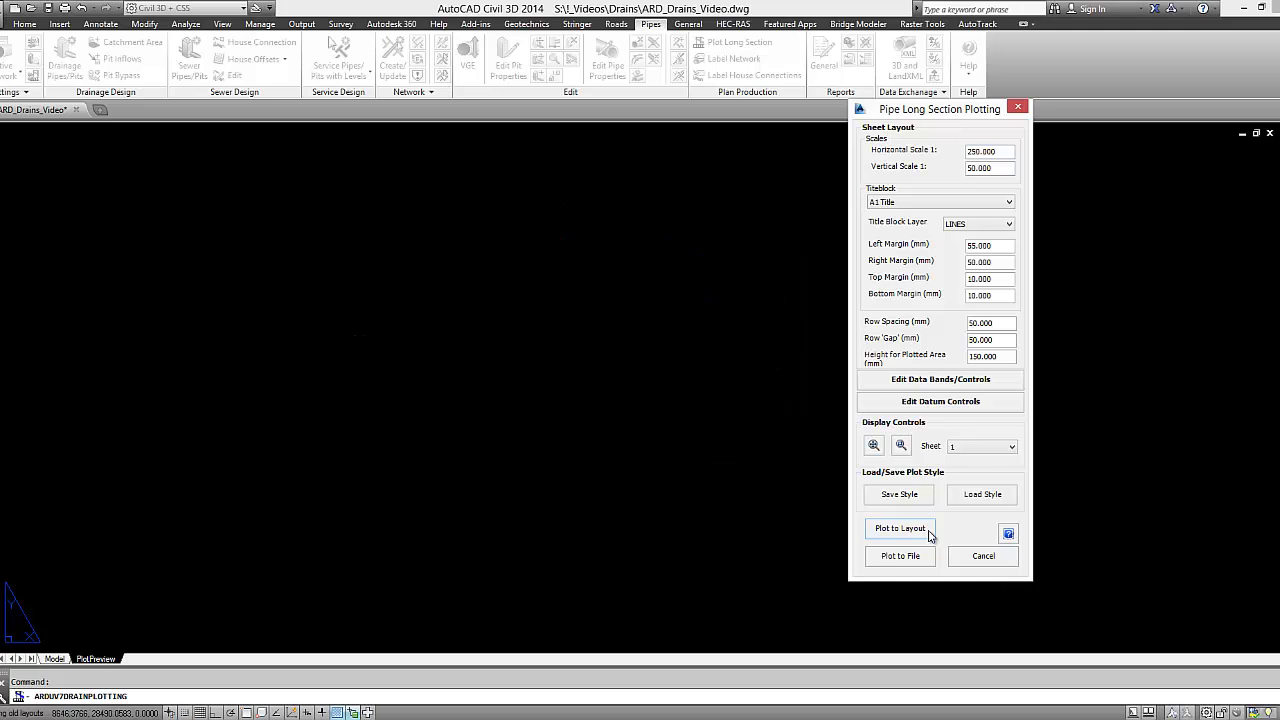
Step: Rename the Pipes-SW One-1 layout to 'Pipes Before' and return to model space
{"action": "double_click", "coordinate": [168, 659]}
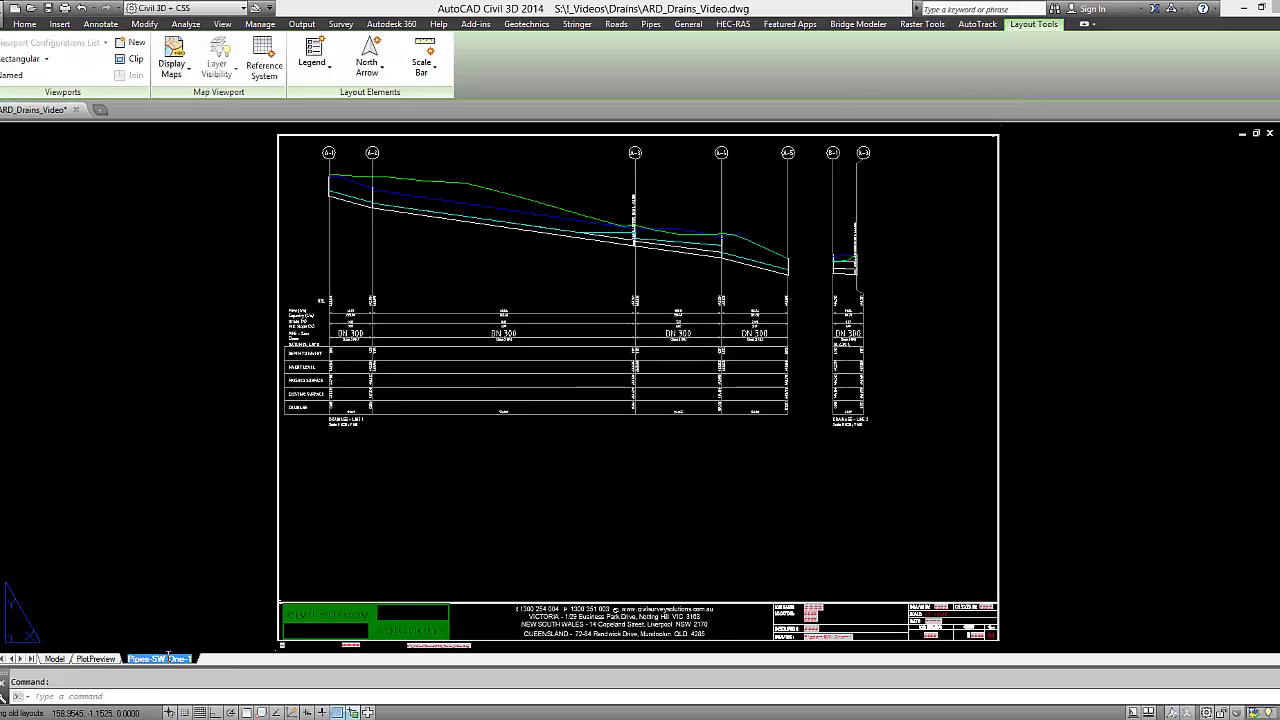
{"action": "type", "text": "Pipes E"}
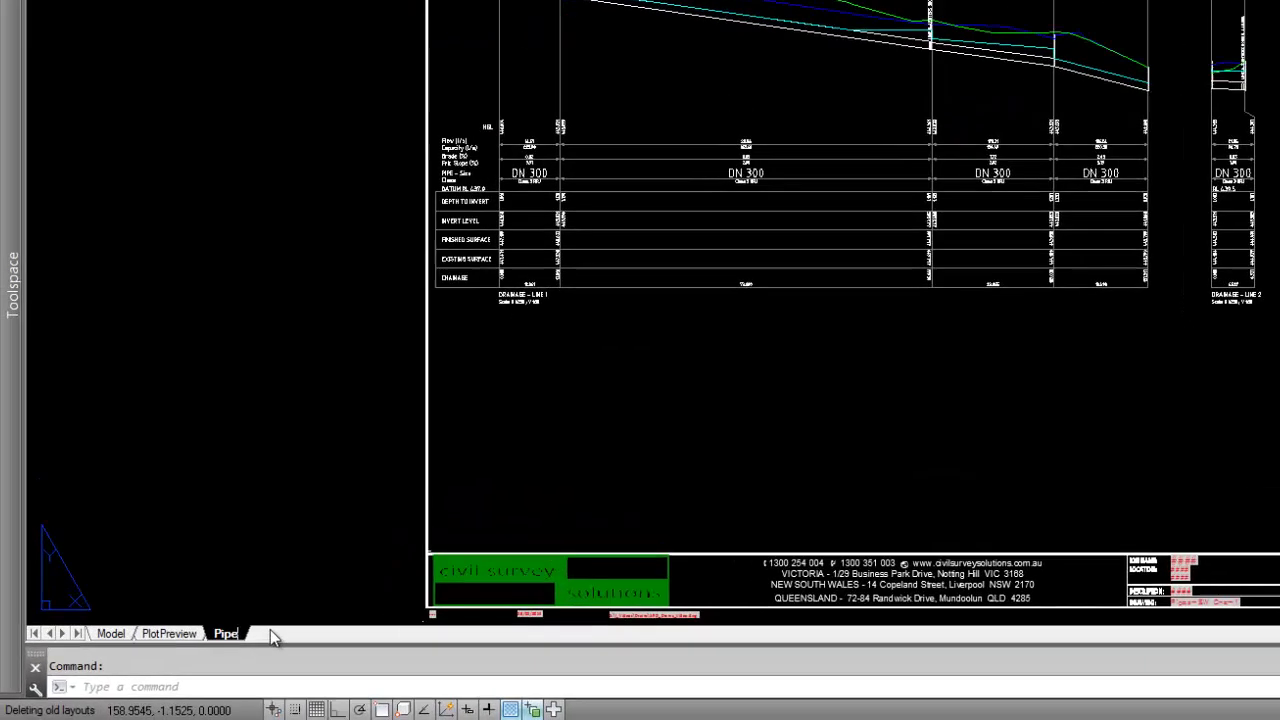
{"action": "type", "text": "efore"}
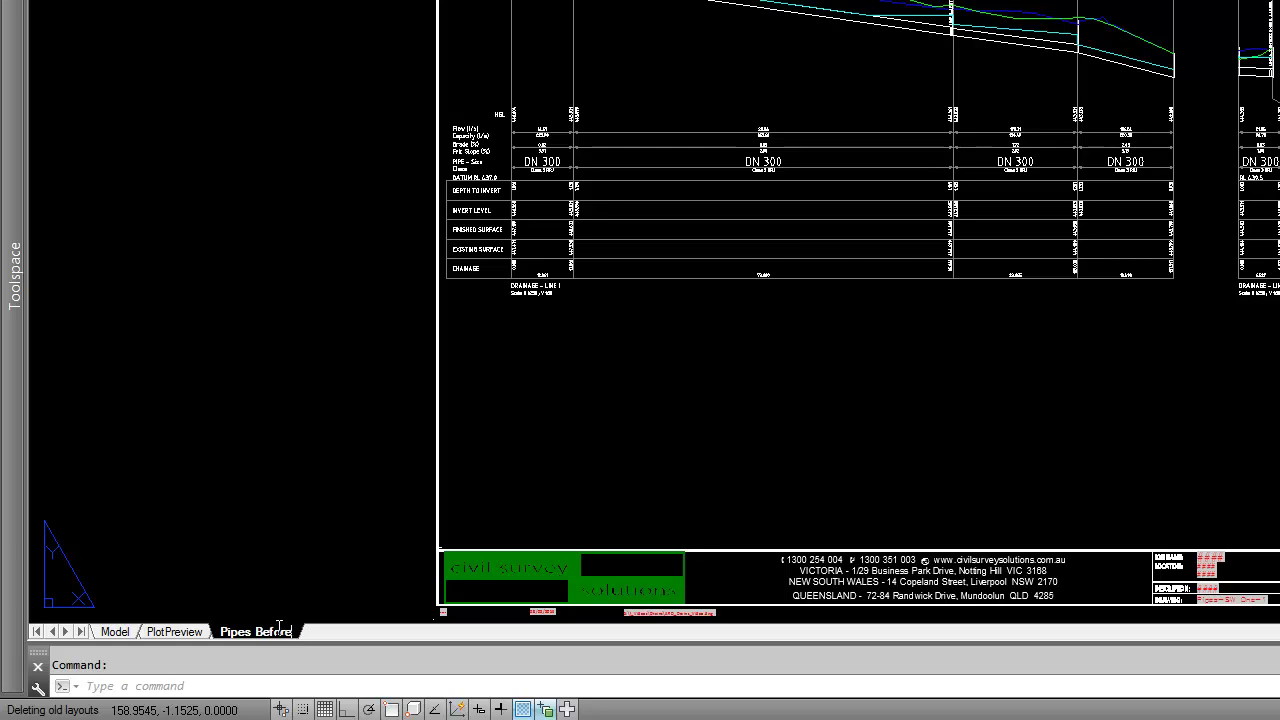
{"action": "key", "text": "Return"}
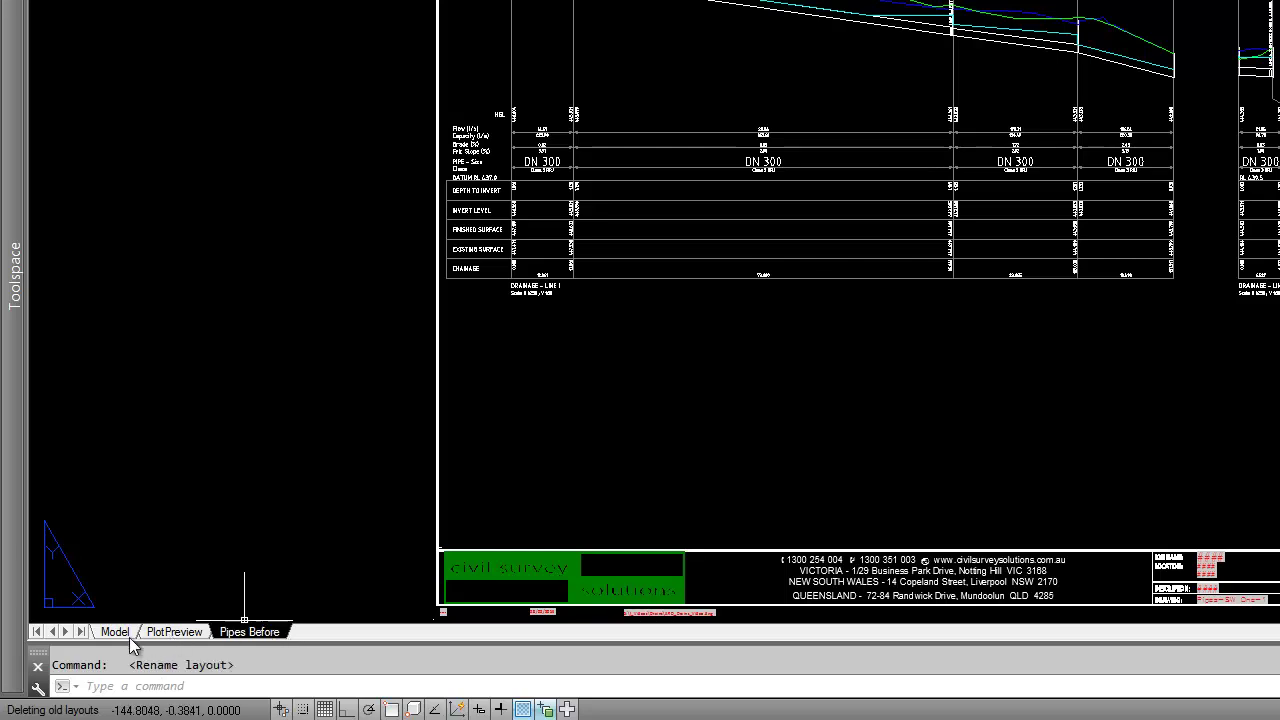
{"action": "mouse_move", "coordinate": [120, 638]}
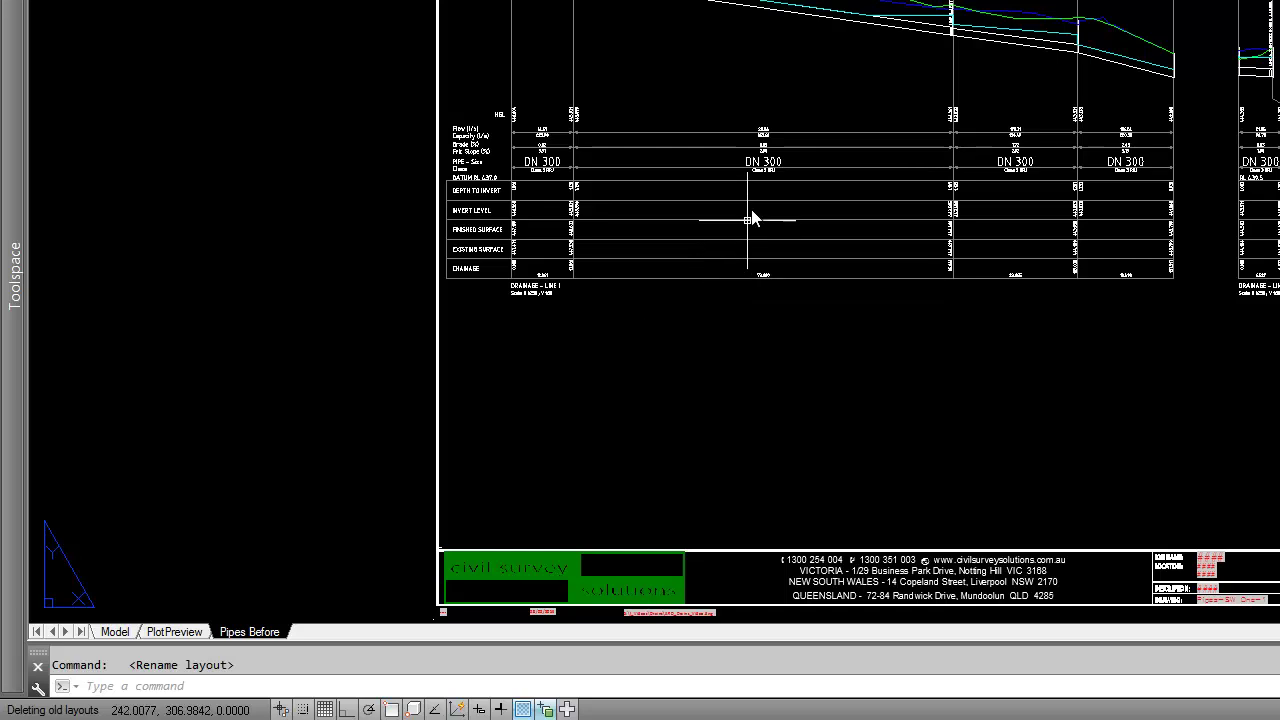
{"action": "left_click", "coordinate": [126, 633]}
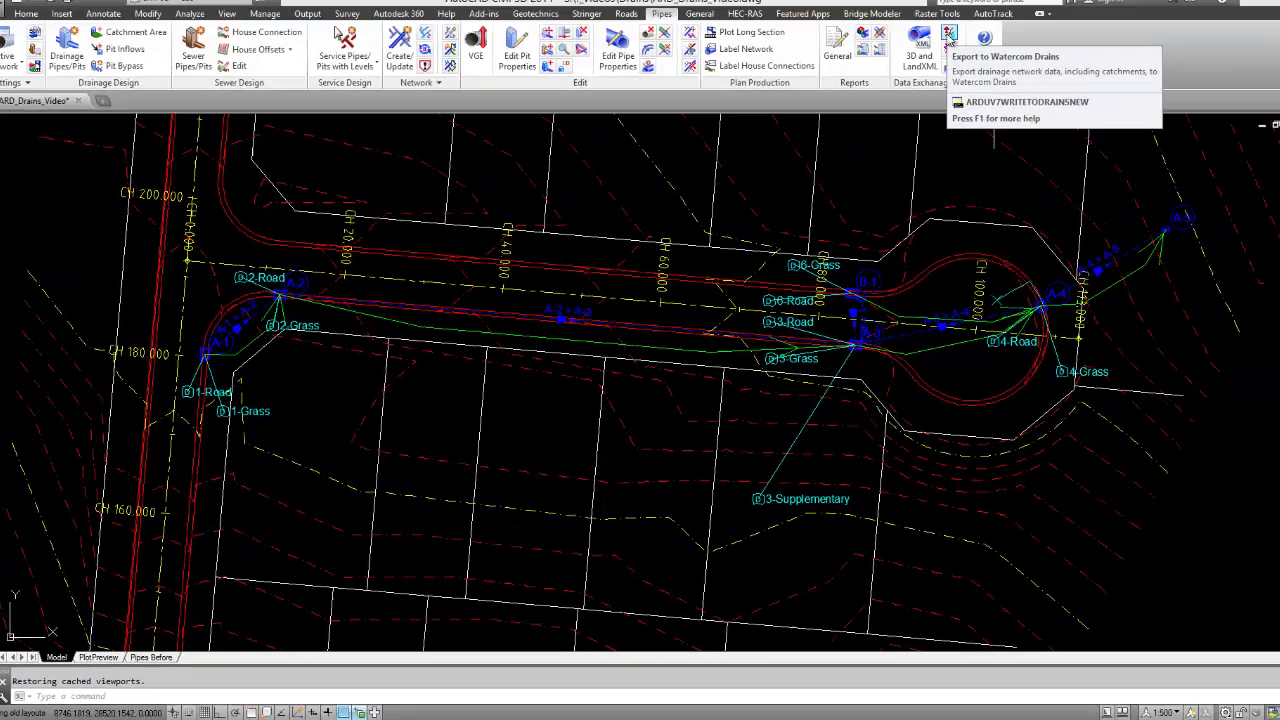
Step: Export the picked pipe network to Watercom DRAINS and bring the ARD_Sample.drn project forward
{"action": "left_click", "coordinate": [933, 45]}
{"action": "left_click", "coordinate": [240, 340]}
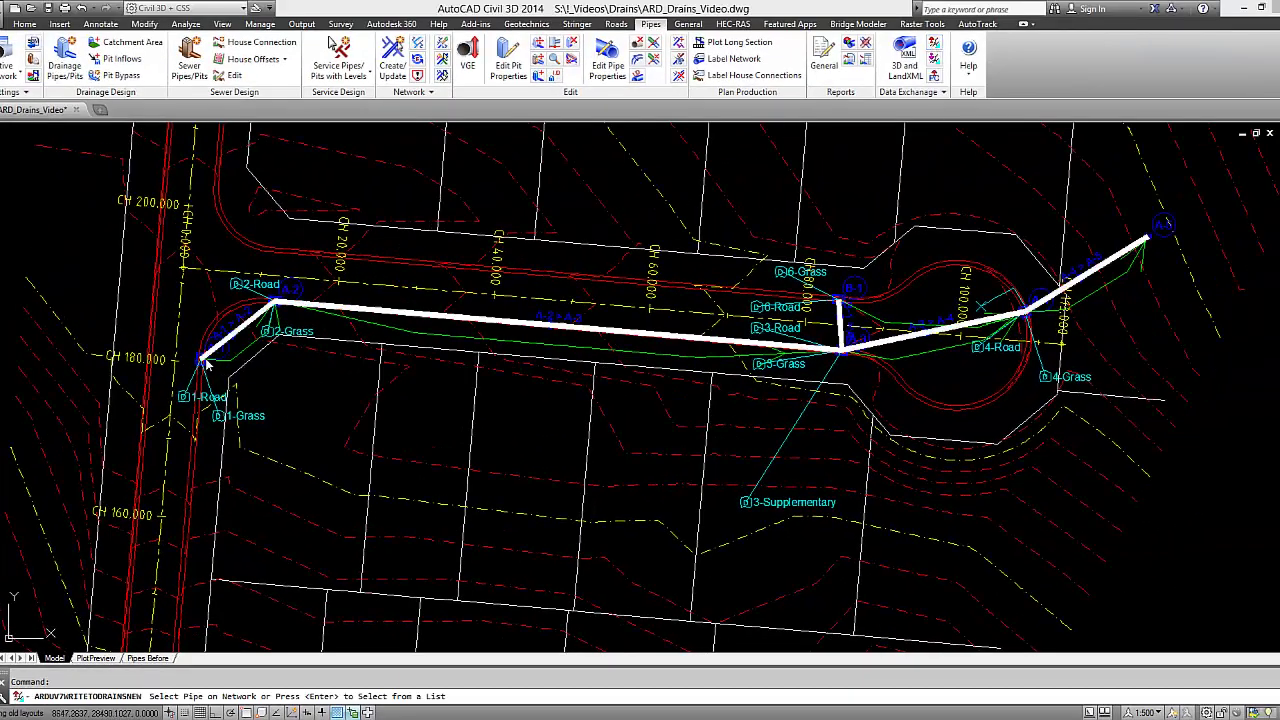
{"action": "left_click", "coordinate": [590, 384]}
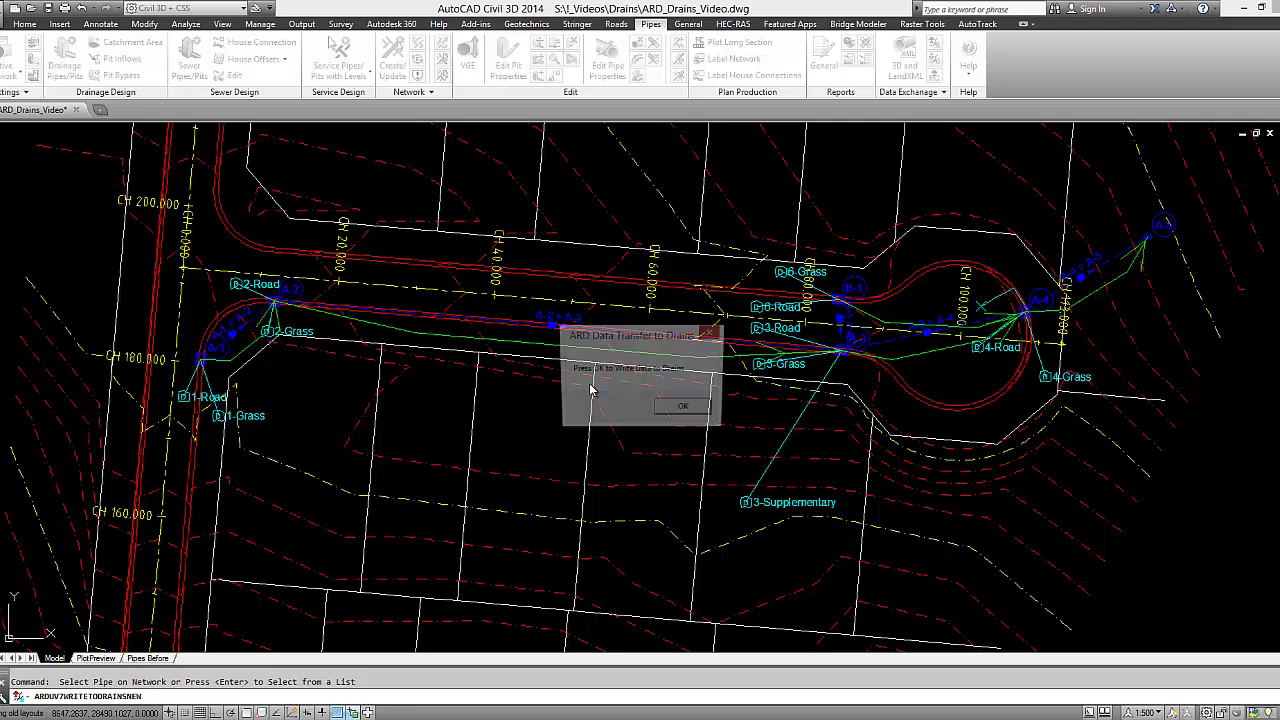
{"action": "left_click", "coordinate": [686, 411]}
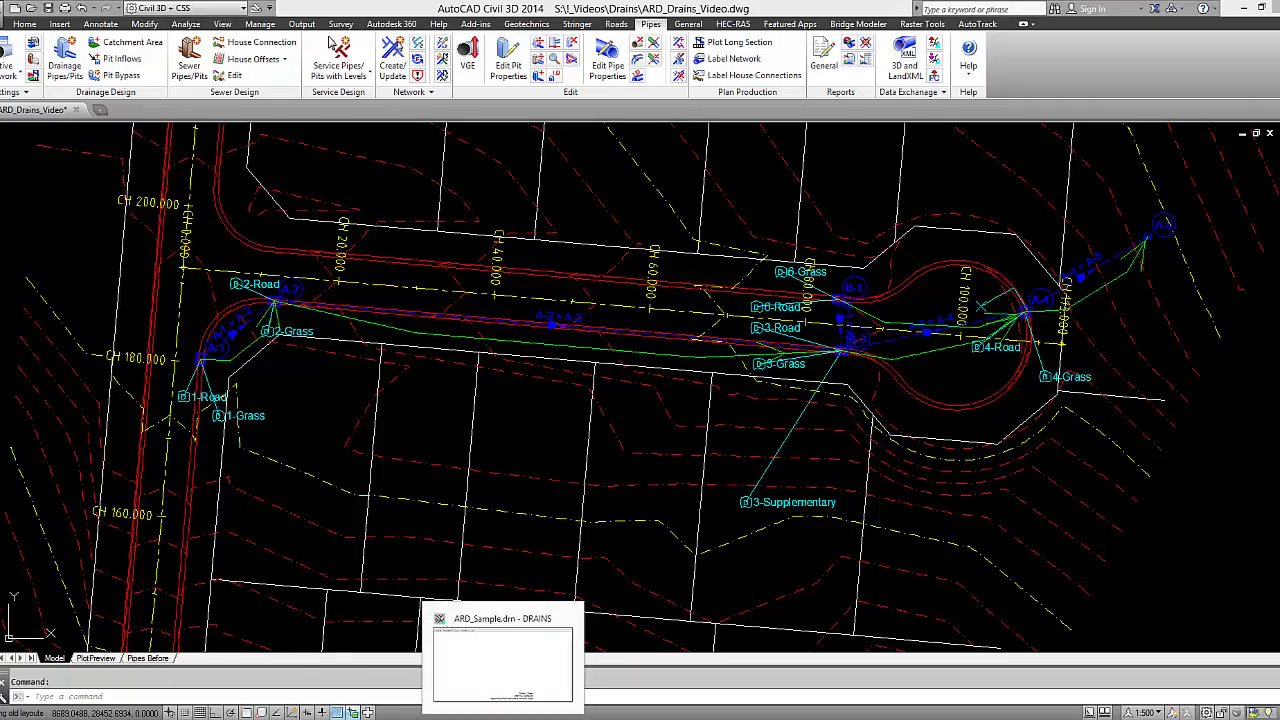
{"action": "left_click", "coordinate": [500, 668]}
Step: Save the DRAINS project as Video.drn in ARD_Drains_Video-Data\AdvRoads-10\Drains
{"action": "left_click", "coordinate": [2, 22]}
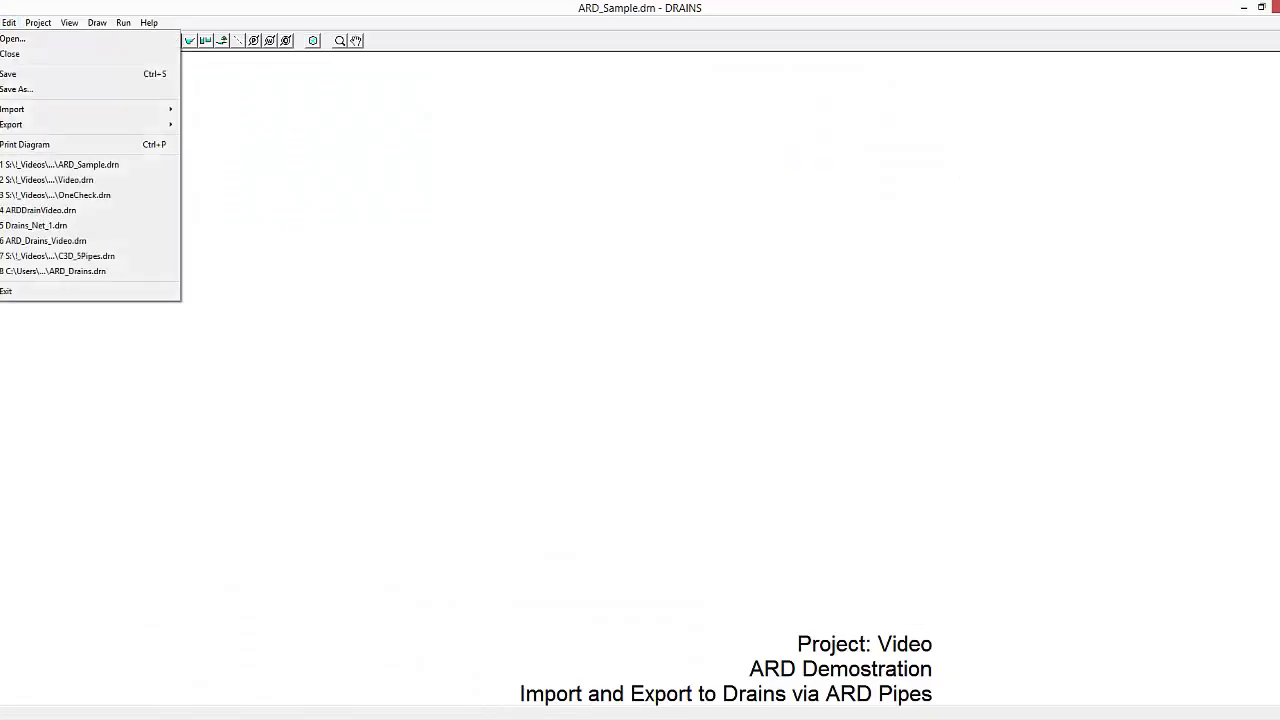
{"action": "left_click", "coordinate": [20, 90]}
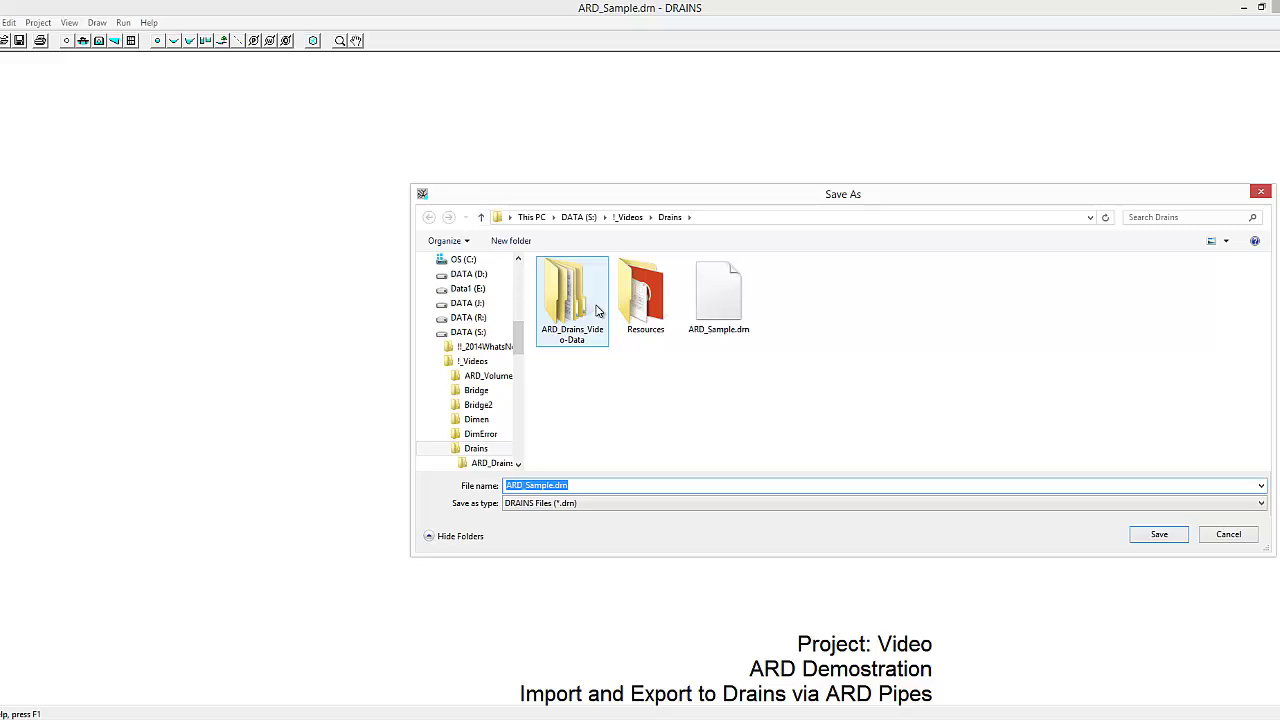
{"action": "double_click", "coordinate": [591, 310]}
{"action": "double_click", "coordinate": [585, 283]}
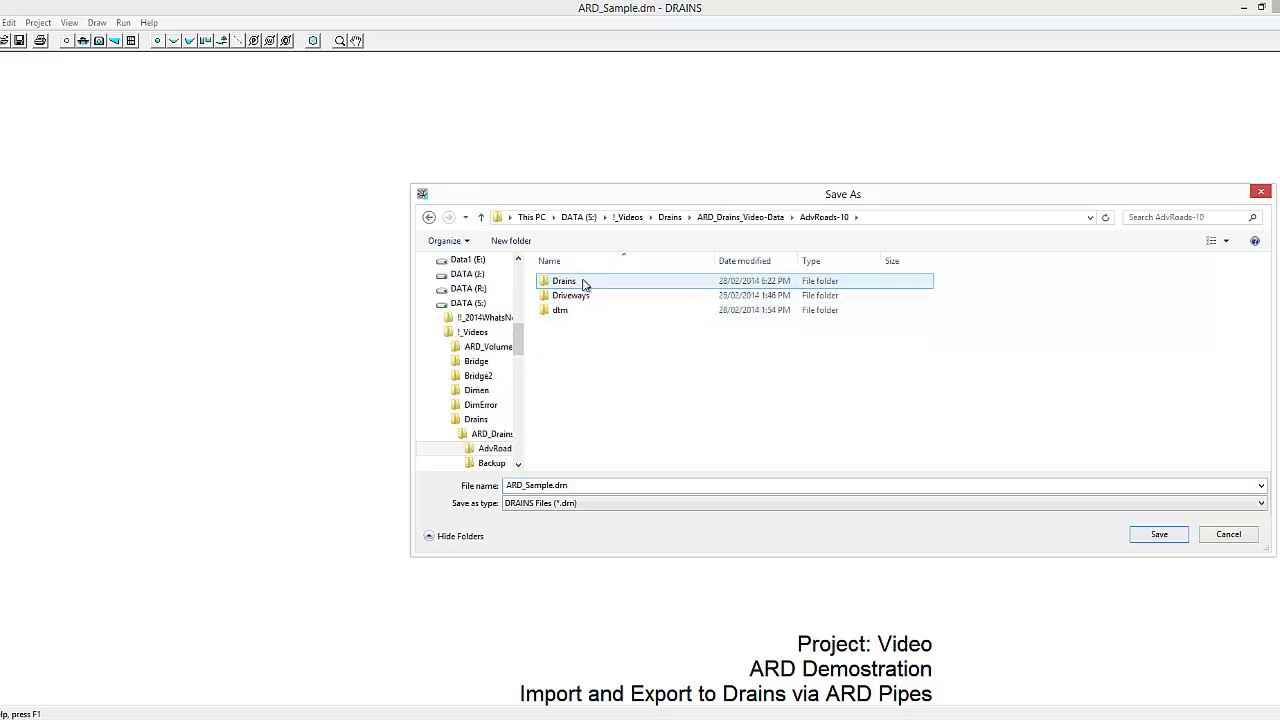
{"action": "double_click", "coordinate": [585, 283]}
{"action": "double_click", "coordinate": [680, 488]}
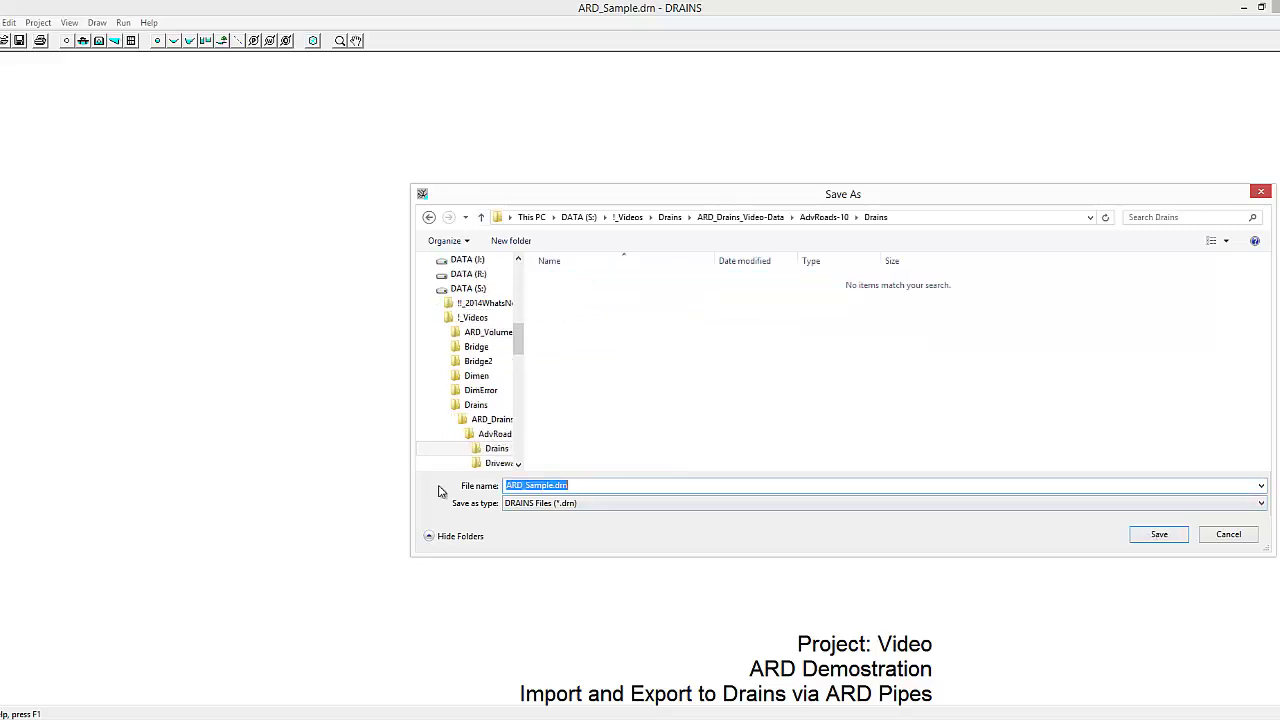
{"action": "type", "text": "Video"}
{"action": "left_click", "coordinate": [1159, 534]}
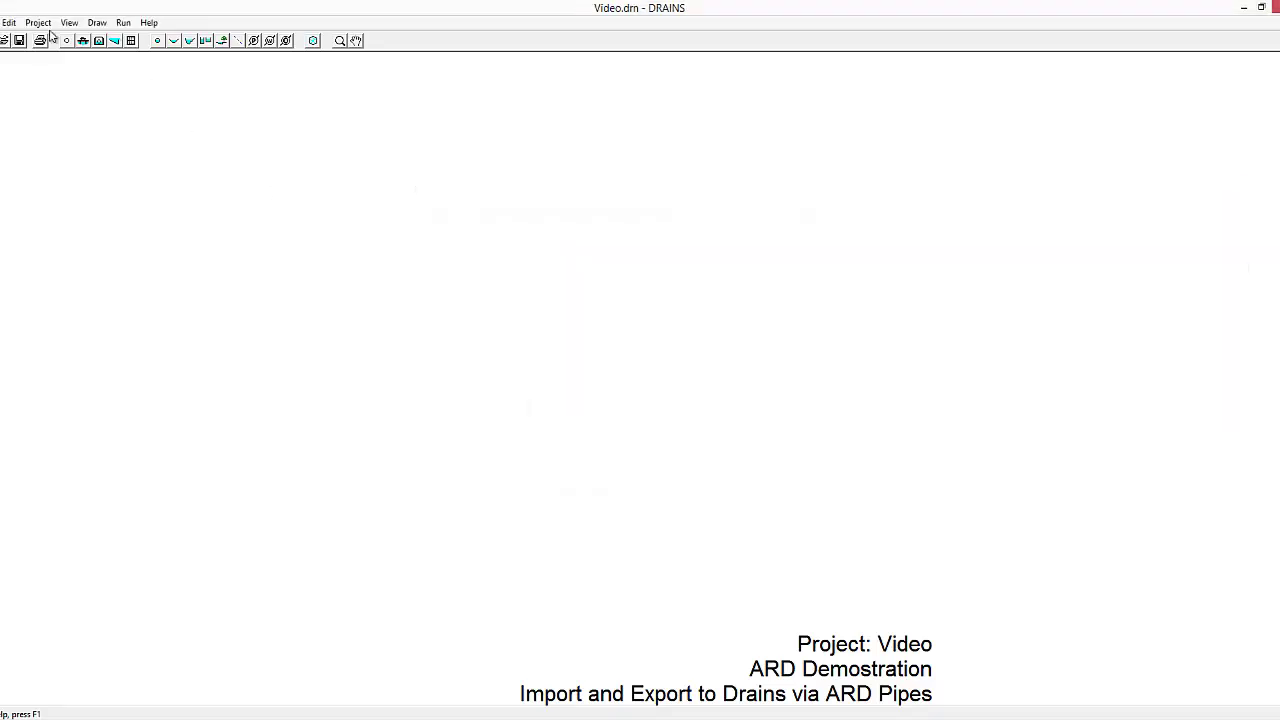
Step: Review the Hydrological Models settings, cancelling a new ILSAX model without changes
{"action": "left_click", "coordinate": [38, 22]}
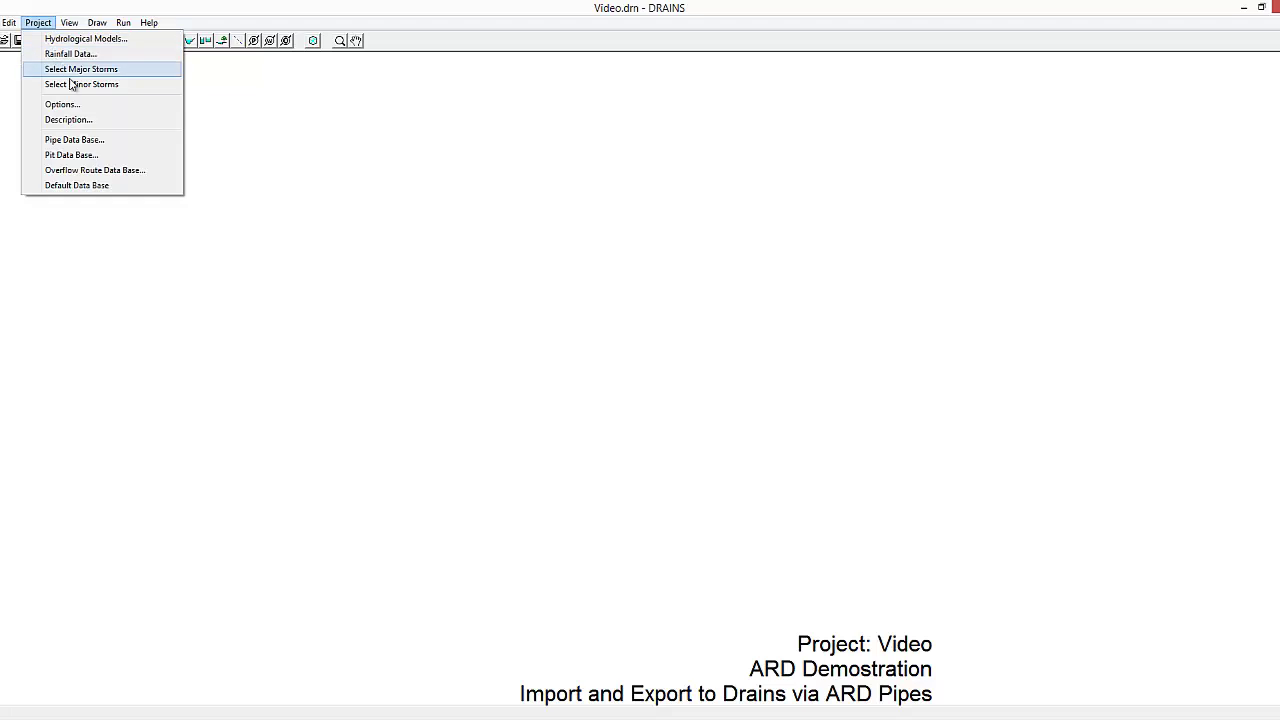
{"action": "left_click", "coordinate": [88, 38]}
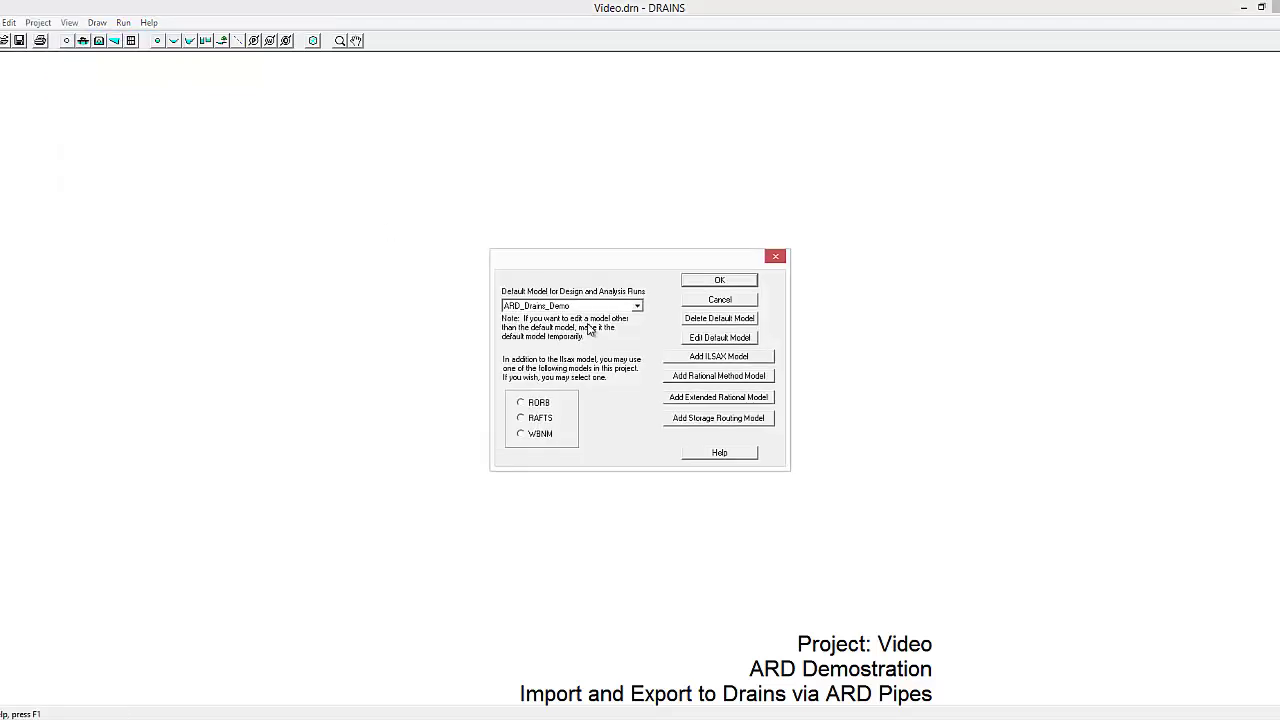
{"action": "left_click", "coordinate": [705, 356]}
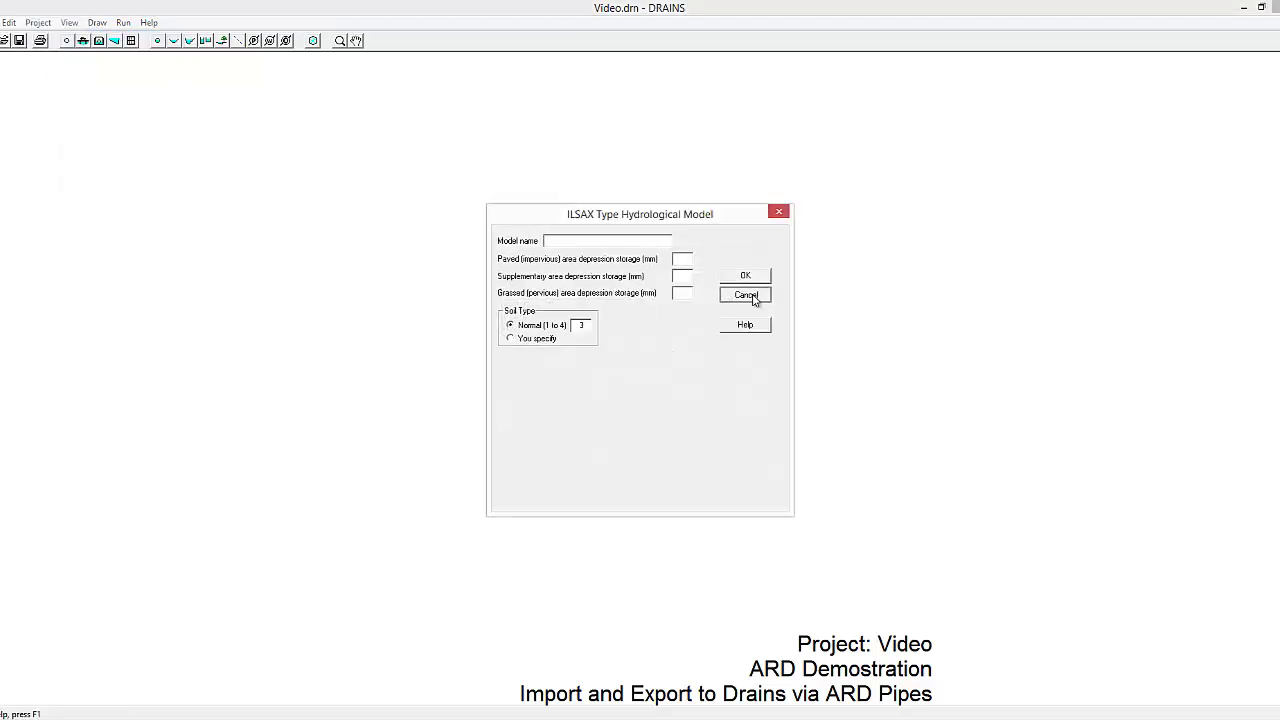
{"action": "left_click", "coordinate": [752, 297]}
{"action": "left_click", "coordinate": [775, 259]}
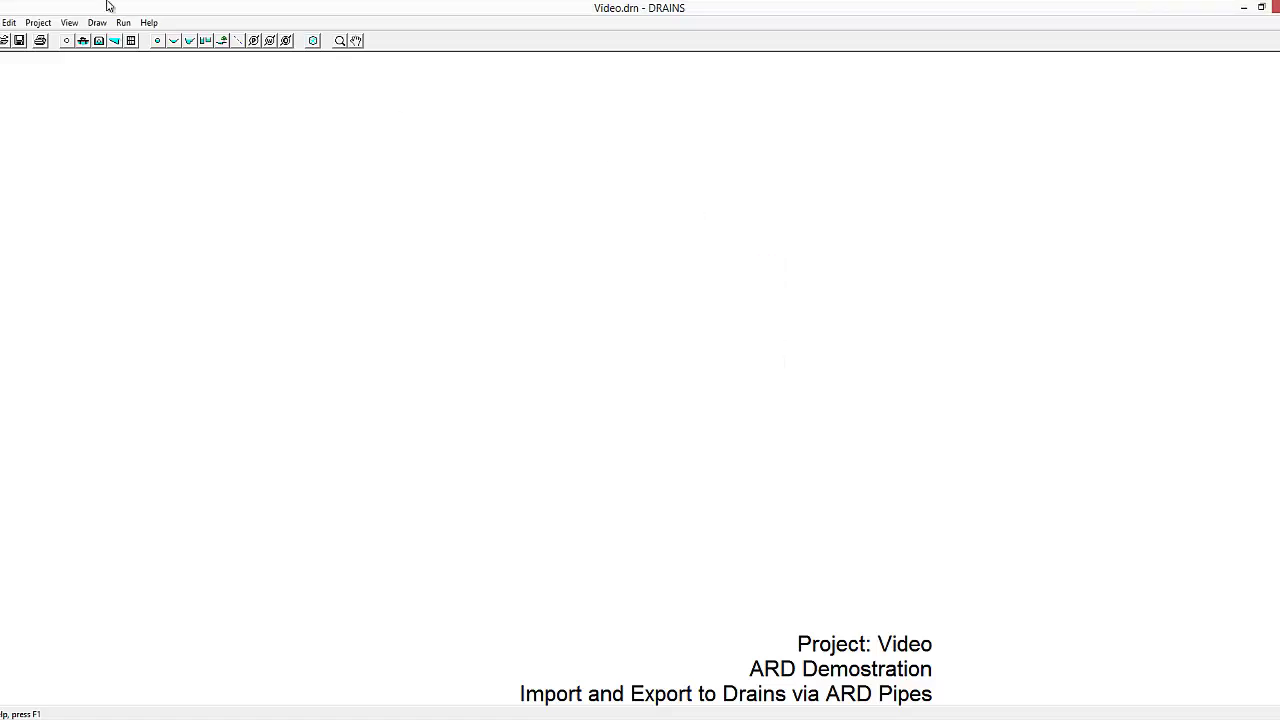
Step: Check the ARD cross section in the Overflow Route Data Base and accept it
{"action": "left_click", "coordinate": [46, 22]}
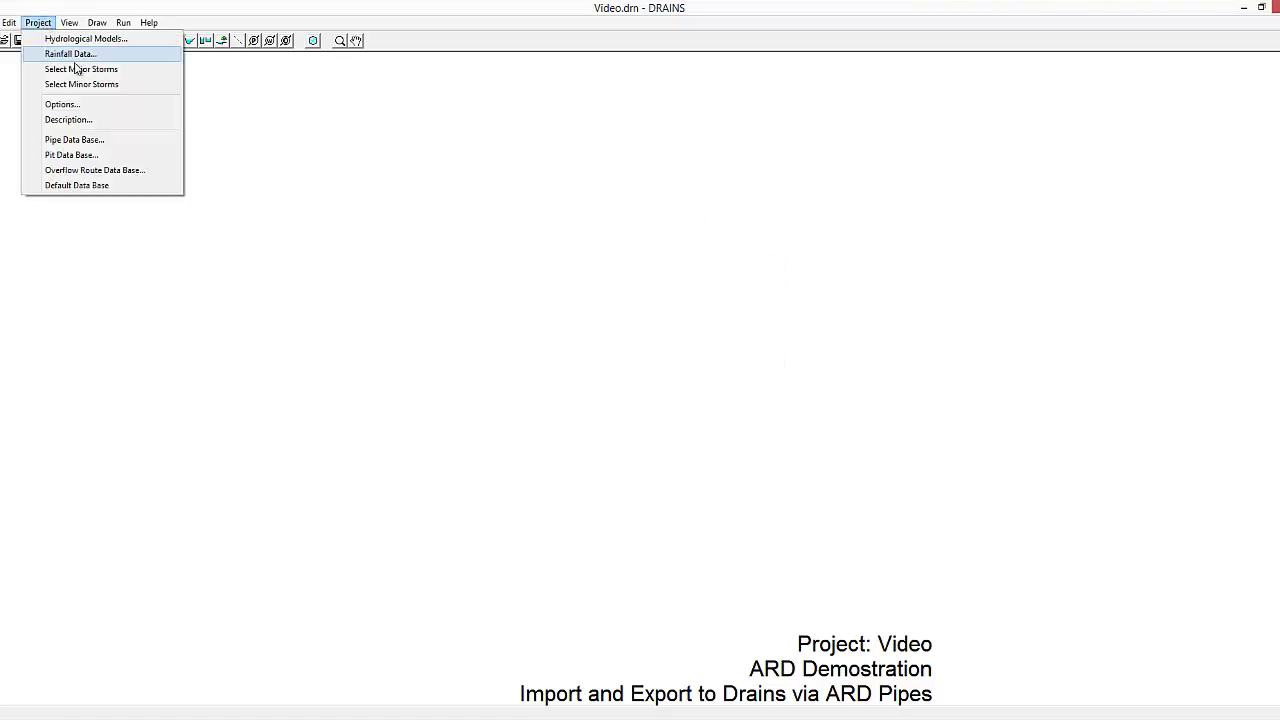
{"action": "left_click", "coordinate": [112, 171]}
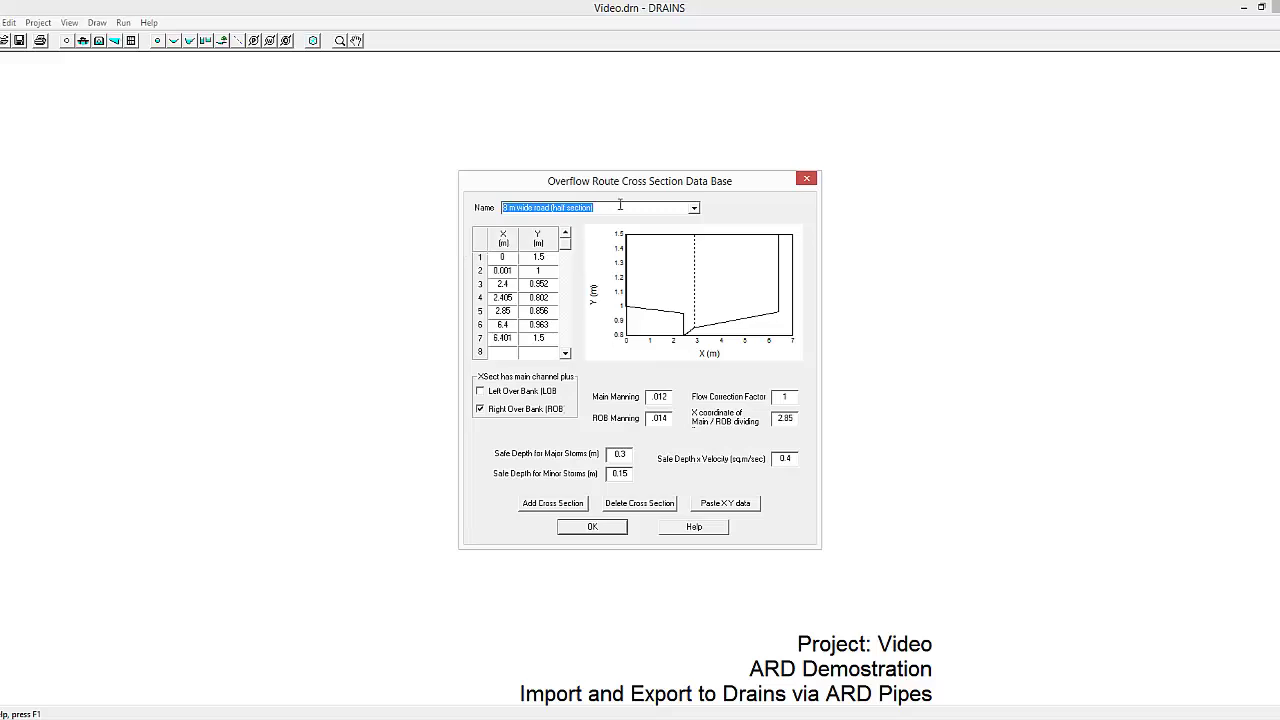
{"action": "left_click", "coordinate": [695, 208]}
{"action": "left_click", "coordinate": [600, 259]}
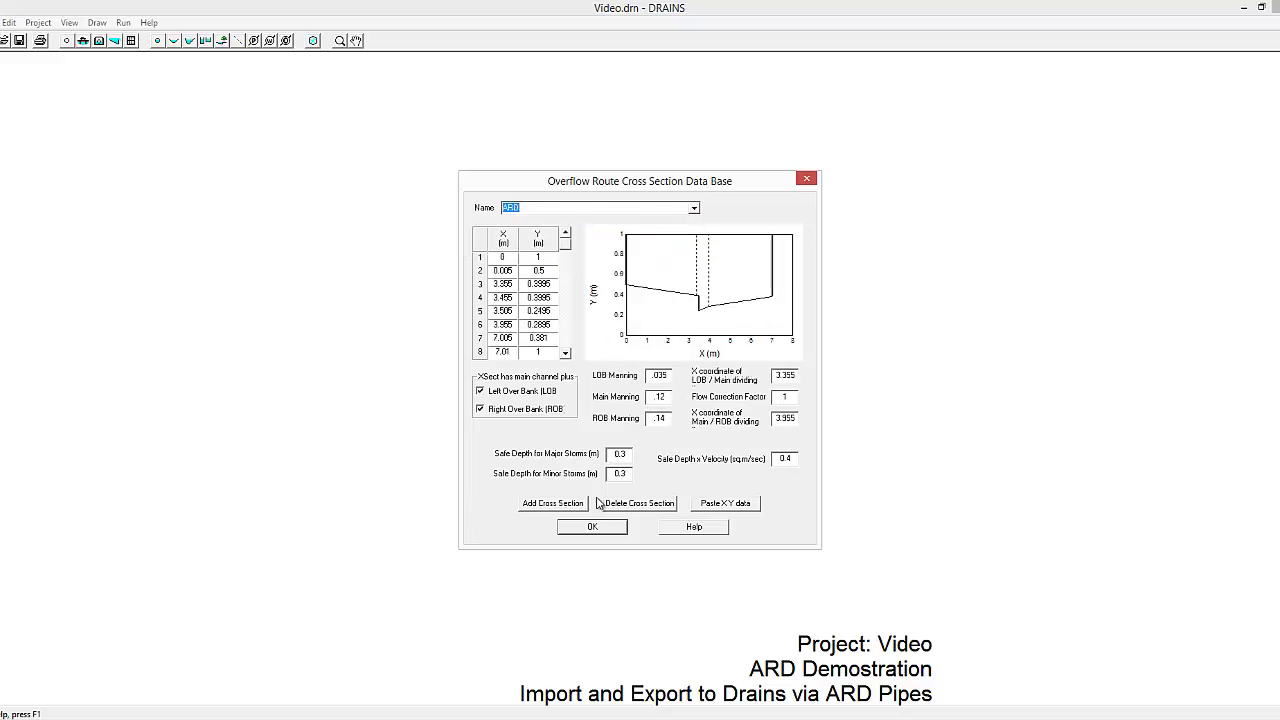
{"action": "left_click", "coordinate": [596, 528]}
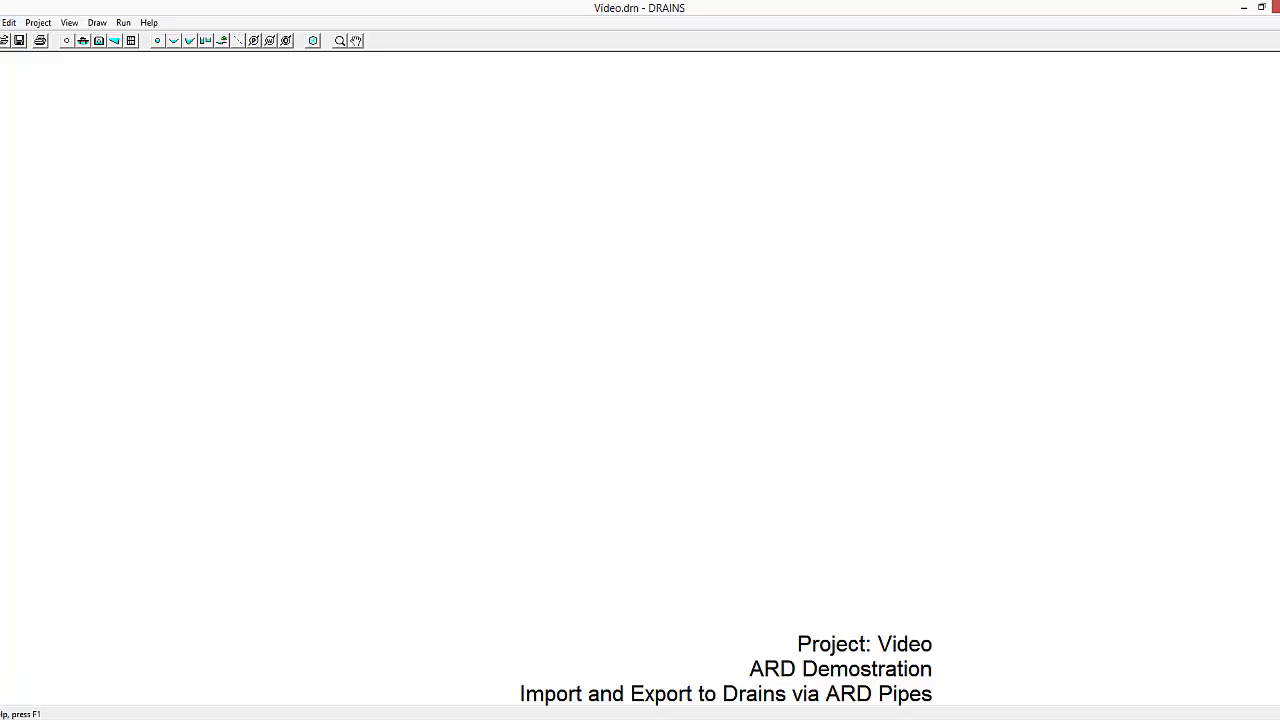
{"action": "left_click", "coordinate": [2, 22]}
Step: Import the Advanced Road Design file Drains-SW One.mdb into DRAINS
{"action": "mouse_move", "coordinate": [22, 114]}
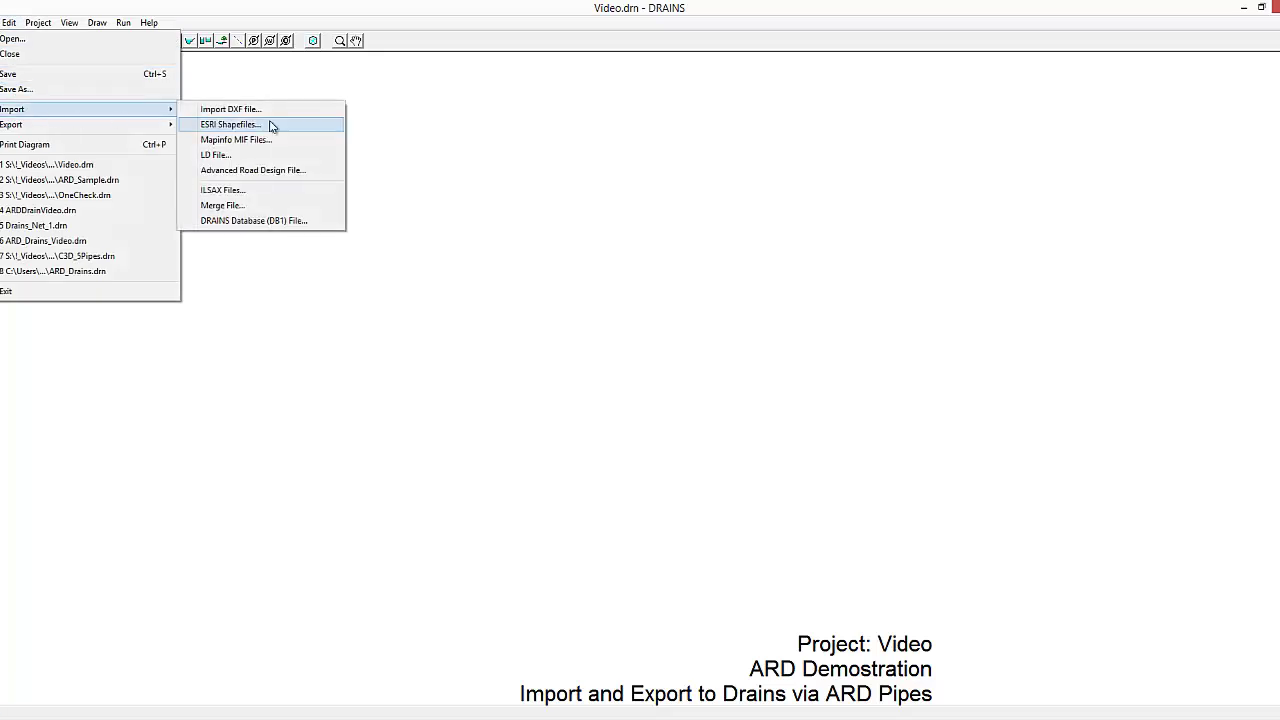
{"action": "left_click", "coordinate": [272, 175]}
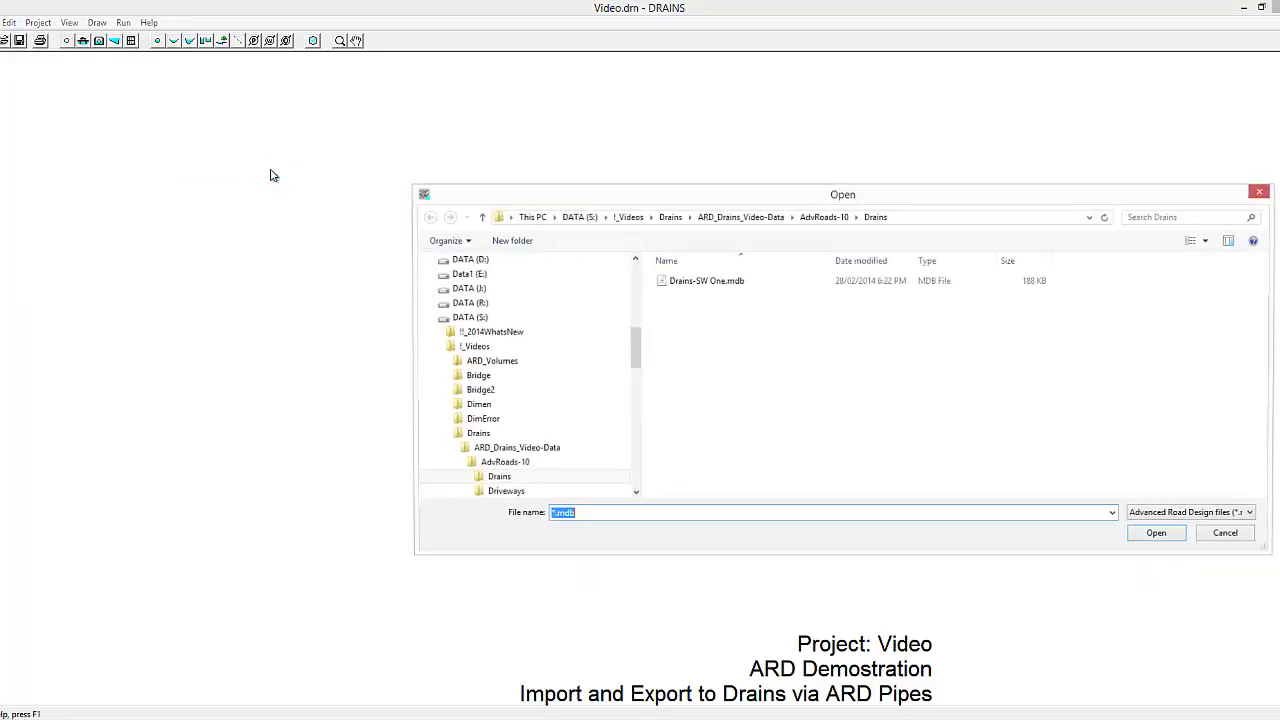
{"action": "left_click", "coordinate": [697, 283]}
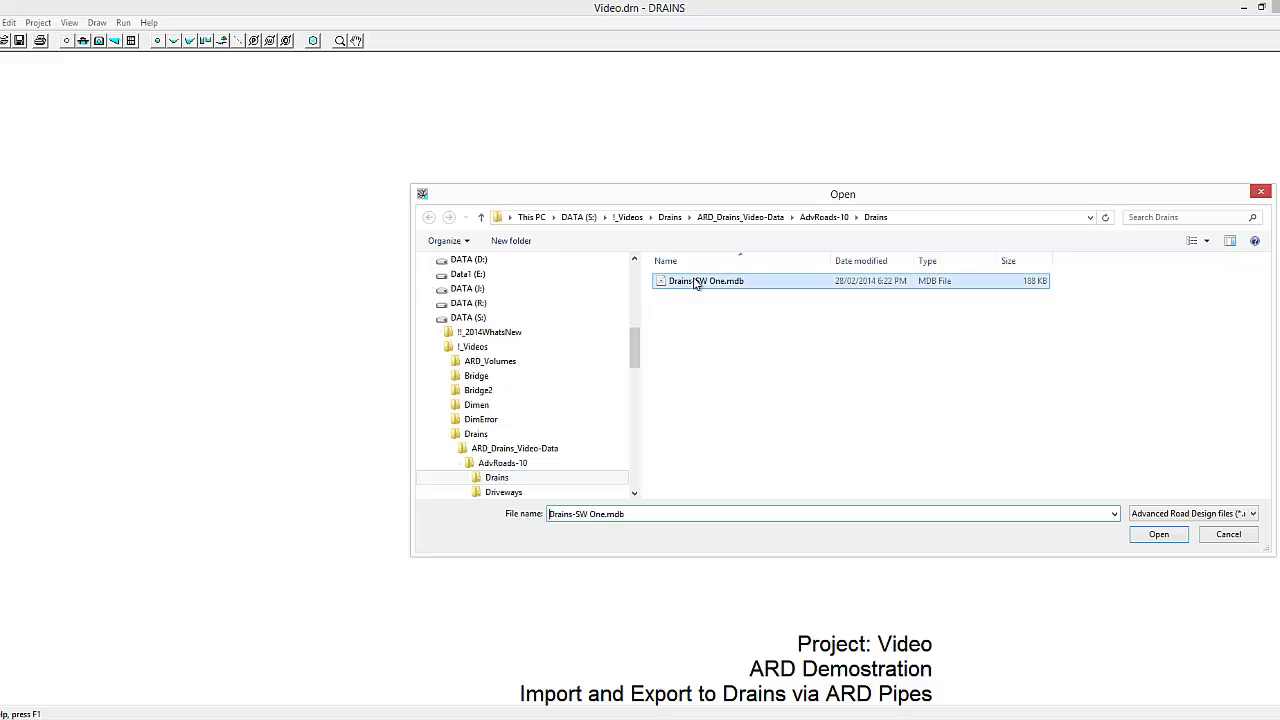
{"action": "left_click", "coordinate": [1158, 534]}
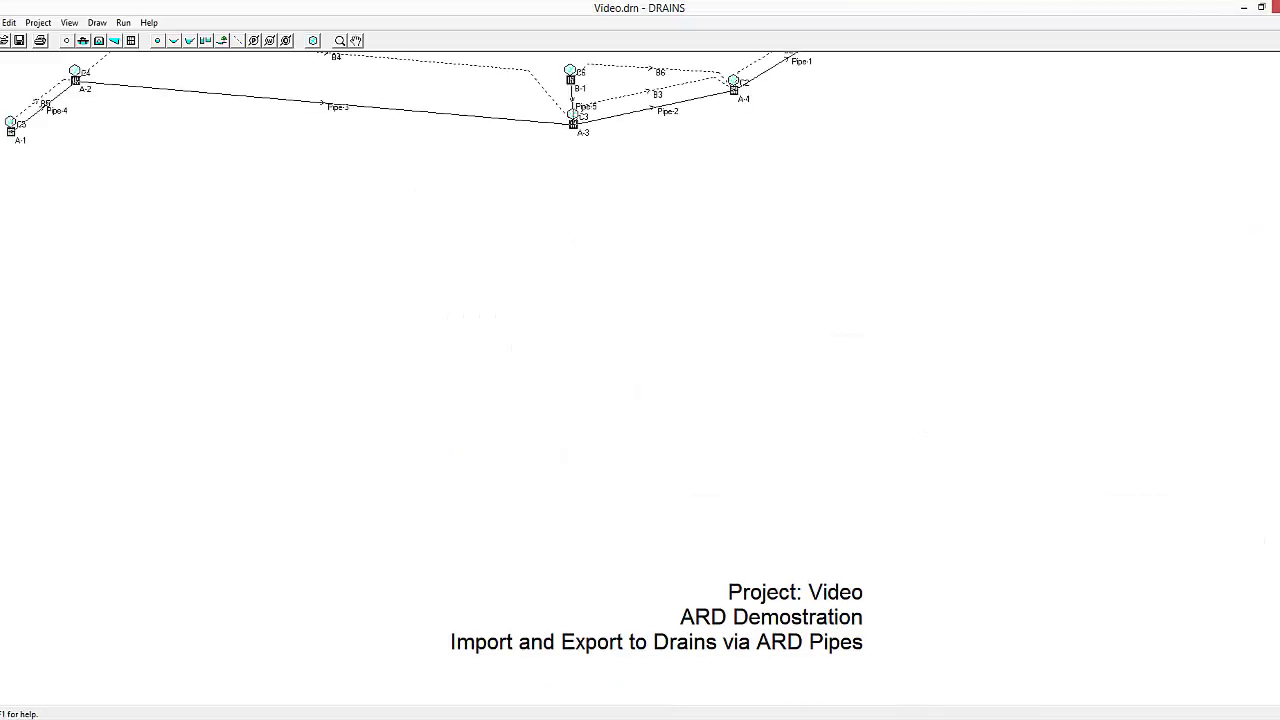
{"action": "scroll", "coordinate": [430, 380], "scroll_direction": "up", "scroll_amount": 1}
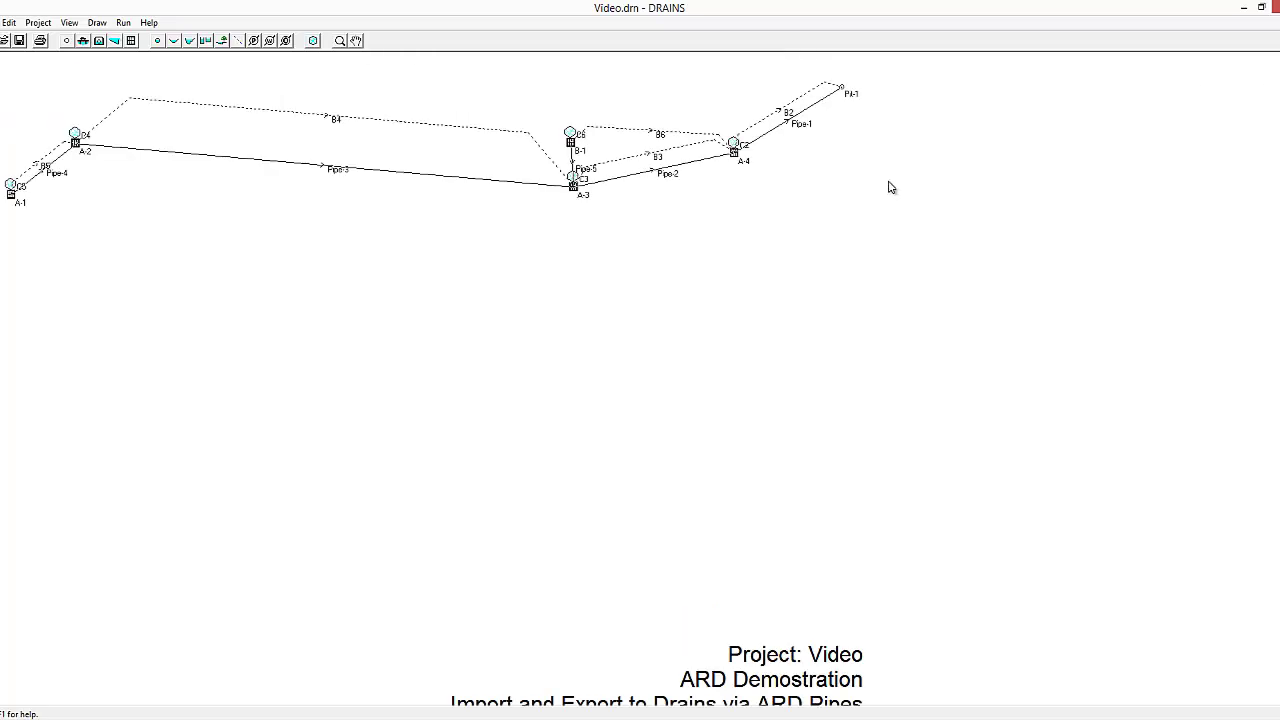
Step: Revise the nominal diameters of Pipe-4, Pipe-3 and Pipe-2, setting Pipe-2 to 525
{"action": "double_click", "coordinate": [41, 178]}
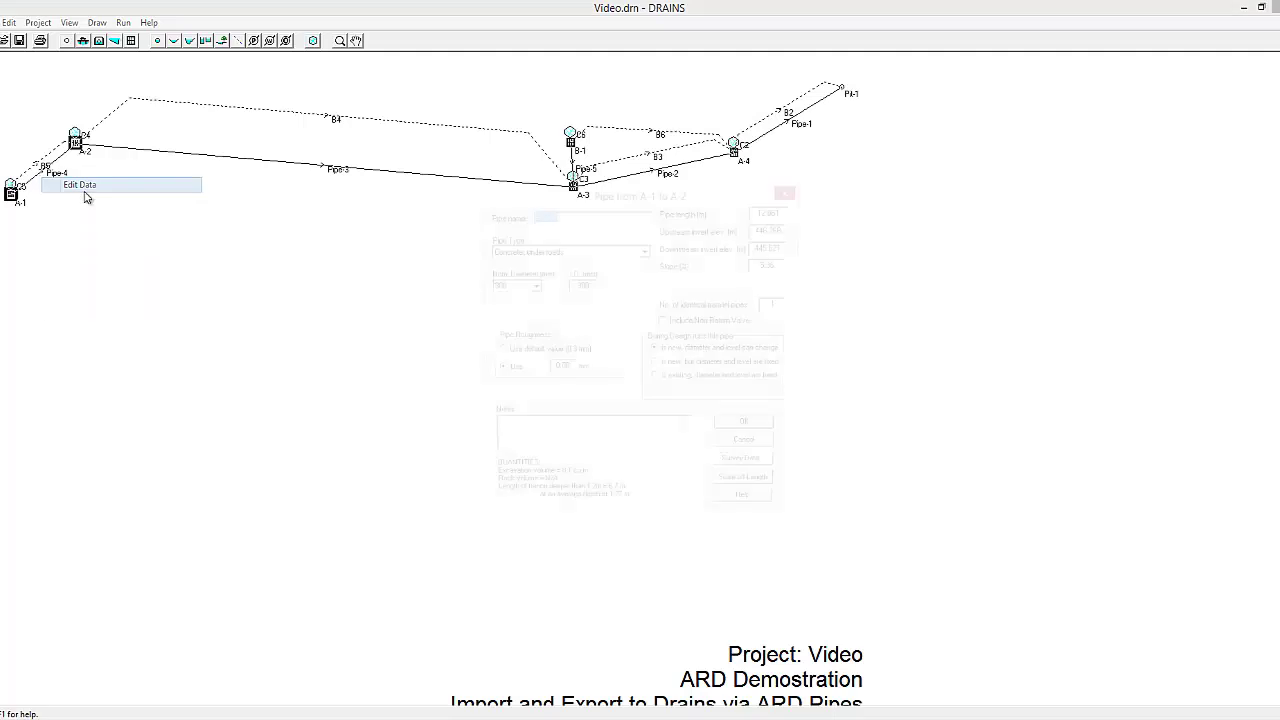
{"action": "left_click", "coordinate": [529, 286]}
{"action": "left_click", "coordinate": [753, 432]}
{"action": "double_click", "coordinate": [356, 167]}
{"action": "left_click", "coordinate": [529, 286]}
{"action": "left_click", "coordinate": [505, 360]}
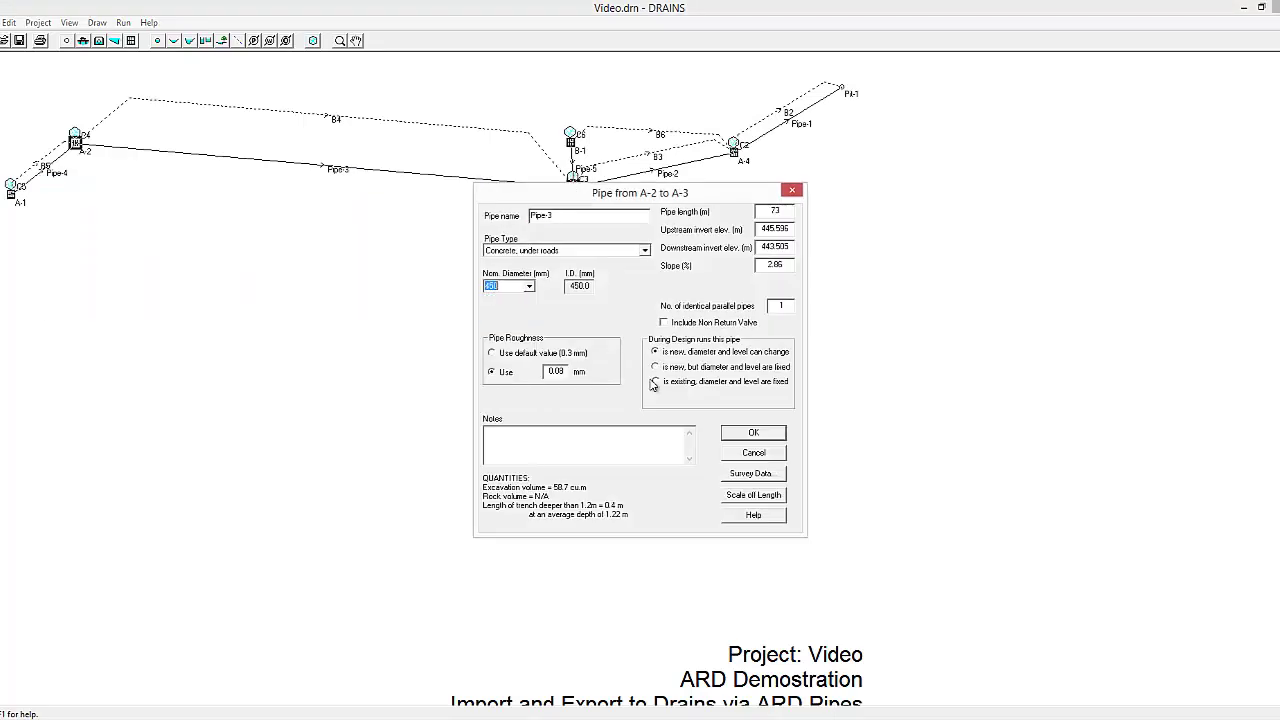
{"action": "left_click", "coordinate": [753, 432]}
{"action": "double_click", "coordinate": [660, 163]}
{"action": "left_click", "coordinate": [529, 286]}
{"action": "left_click", "coordinate": [505, 360]}
{"action": "left_click", "coordinate": [753, 432]}
Step: Change Pipe-1's nominal diameter and confirm the outlet node name A-5
{"action": "right_click", "coordinate": [790, 120]}
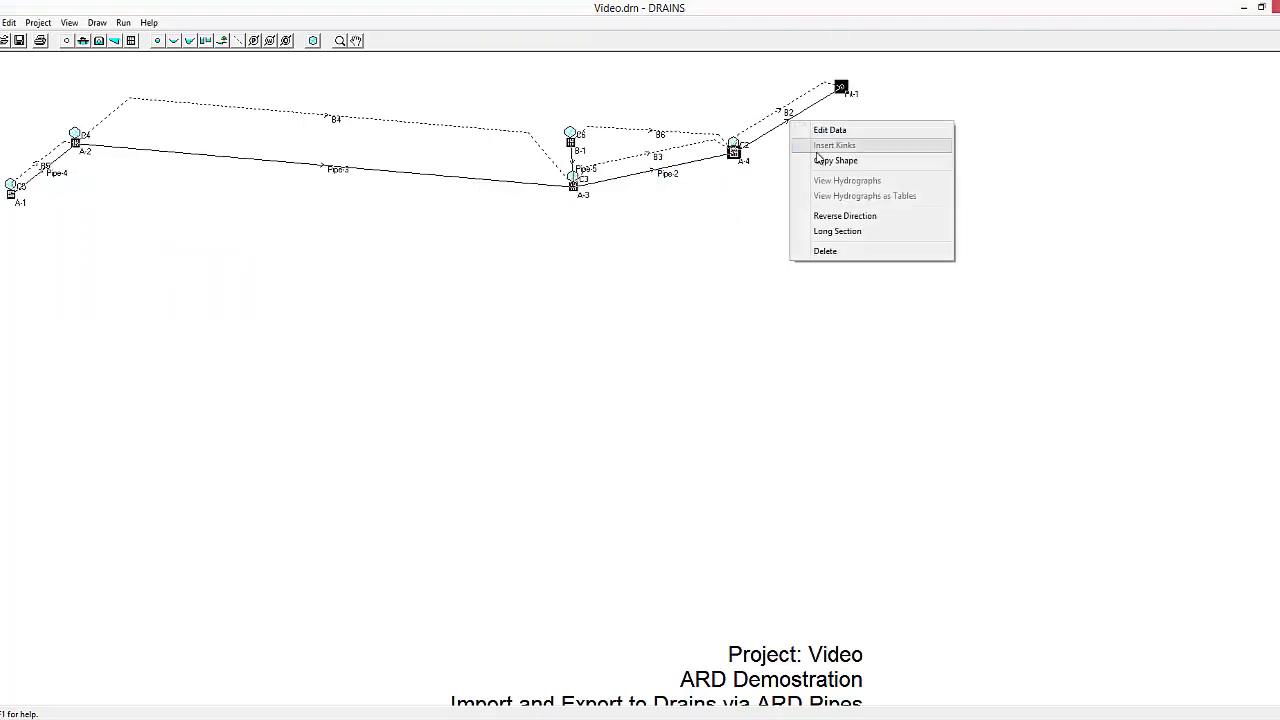
{"action": "left_click", "coordinate": [815, 132]}
{"action": "left_click", "coordinate": [529, 286]}
{"action": "left_click", "coordinate": [505, 338]}
{"action": "left_click", "coordinate": [753, 432]}
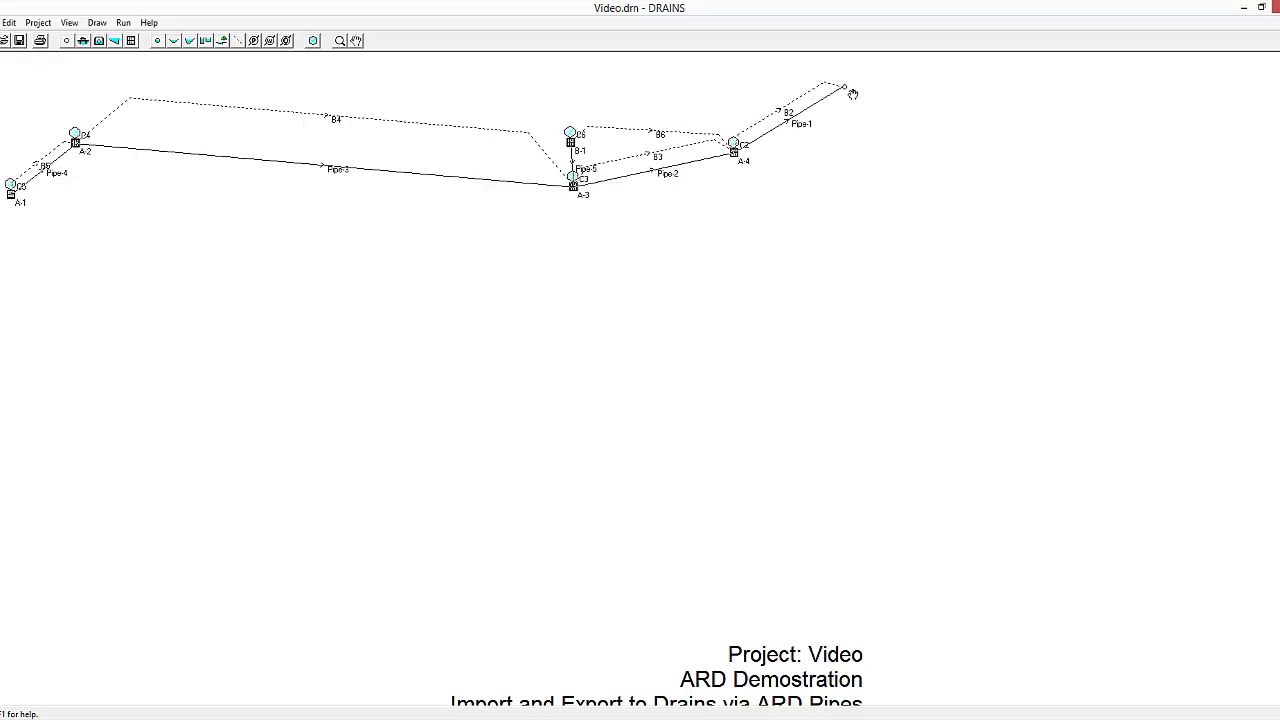
{"action": "right_click", "coordinate": [852, 93]}
{"action": "left_click", "coordinate": [862, 103]}
{"action": "left_click", "coordinate": [741, 262]}
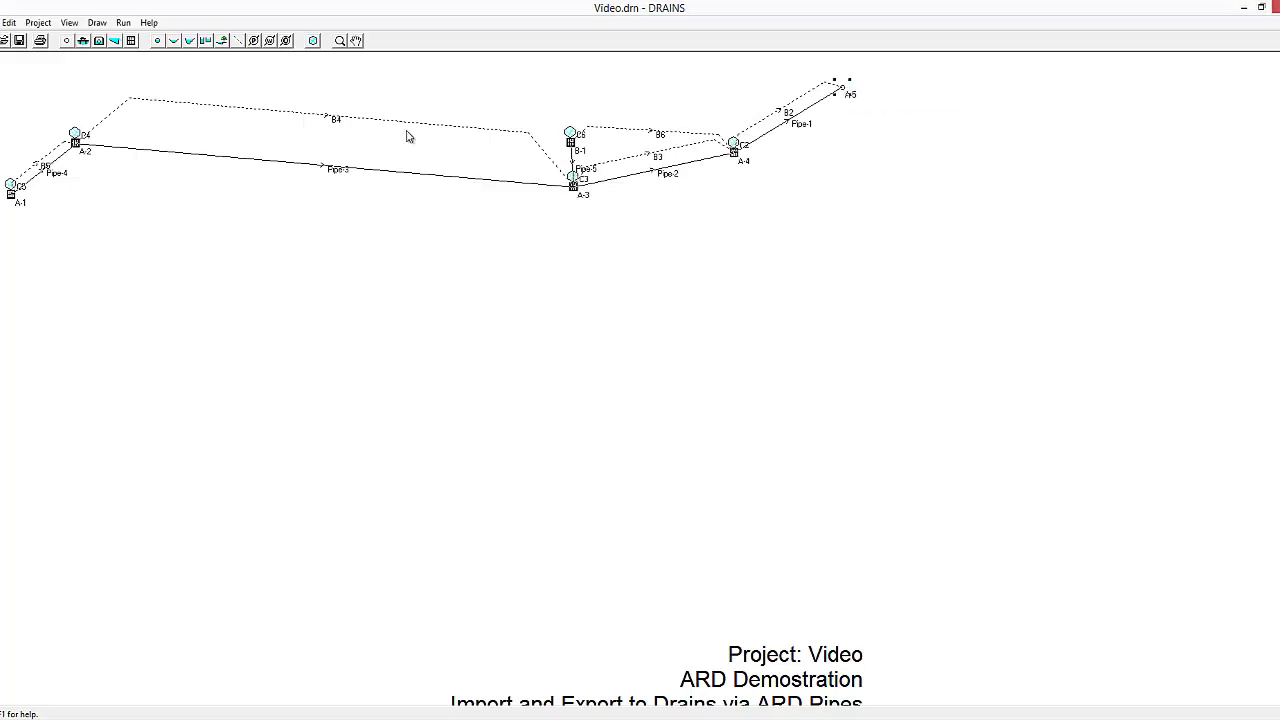
Step: Analyse the network for minor storms, accepting the new results storage procedure
{"action": "left_click", "coordinate": [123, 22]}
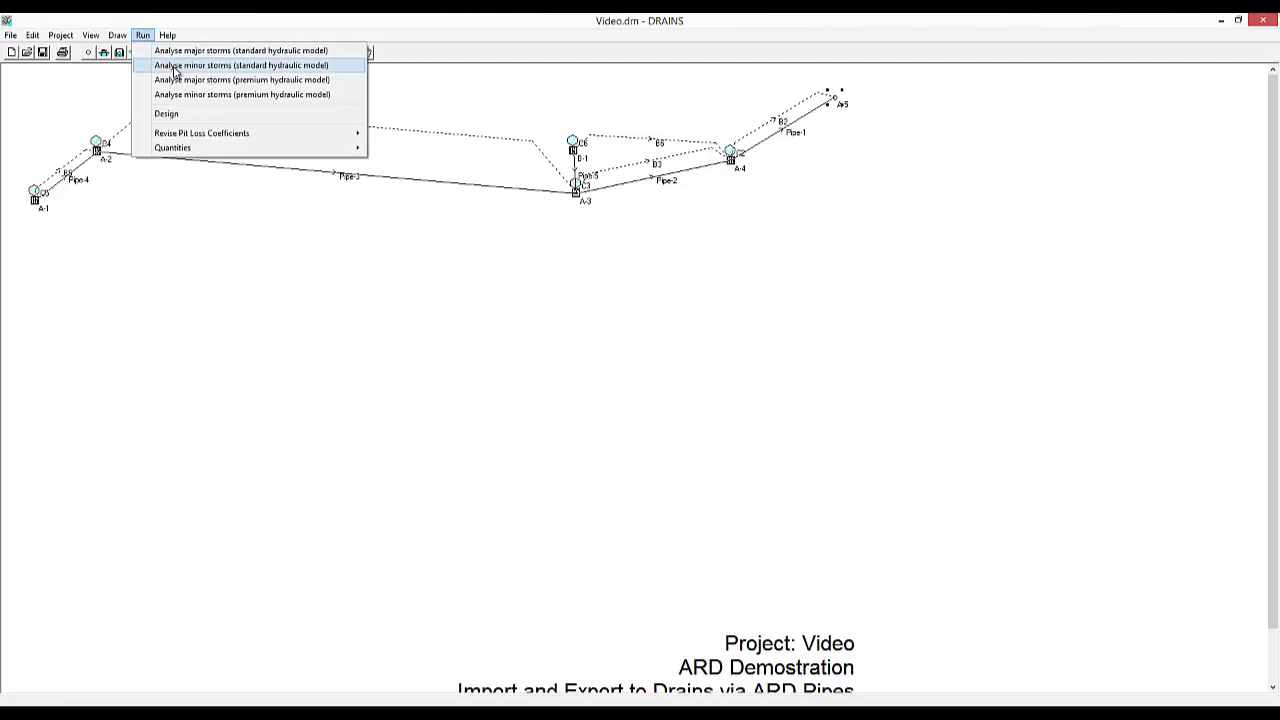
{"action": "left_click", "coordinate": [175, 66]}
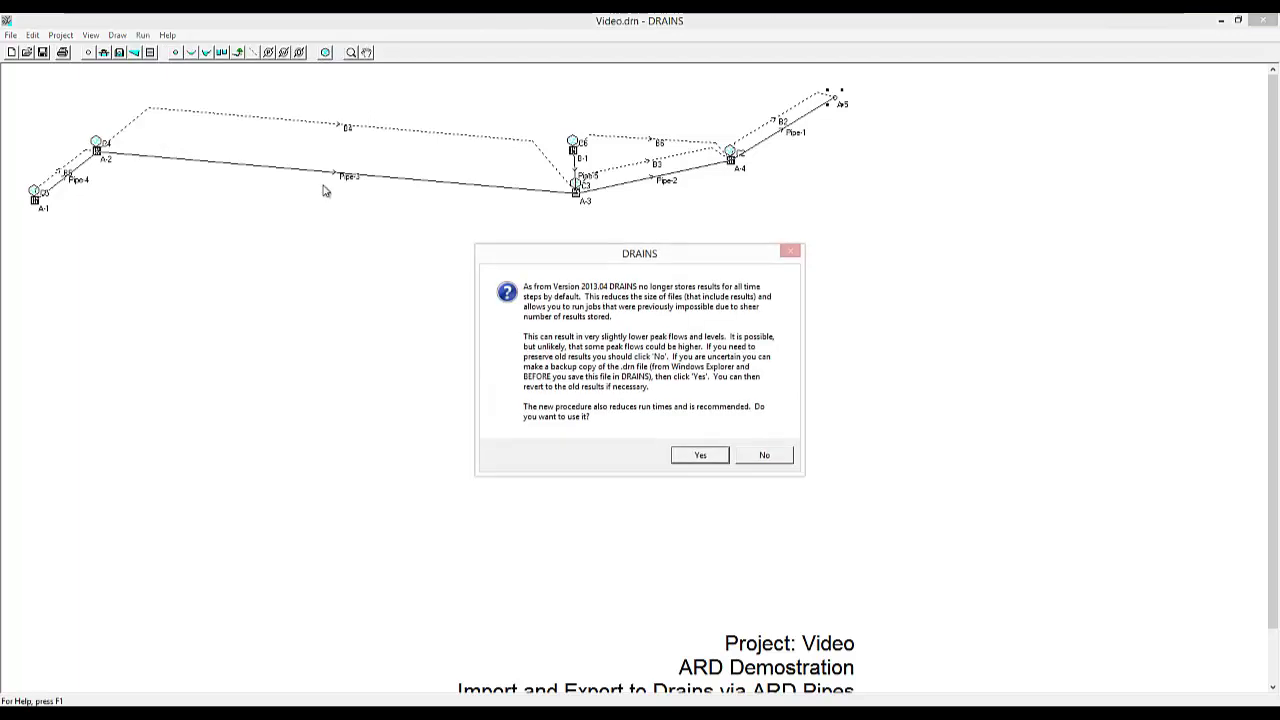
{"action": "left_click", "coordinate": [712, 458]}
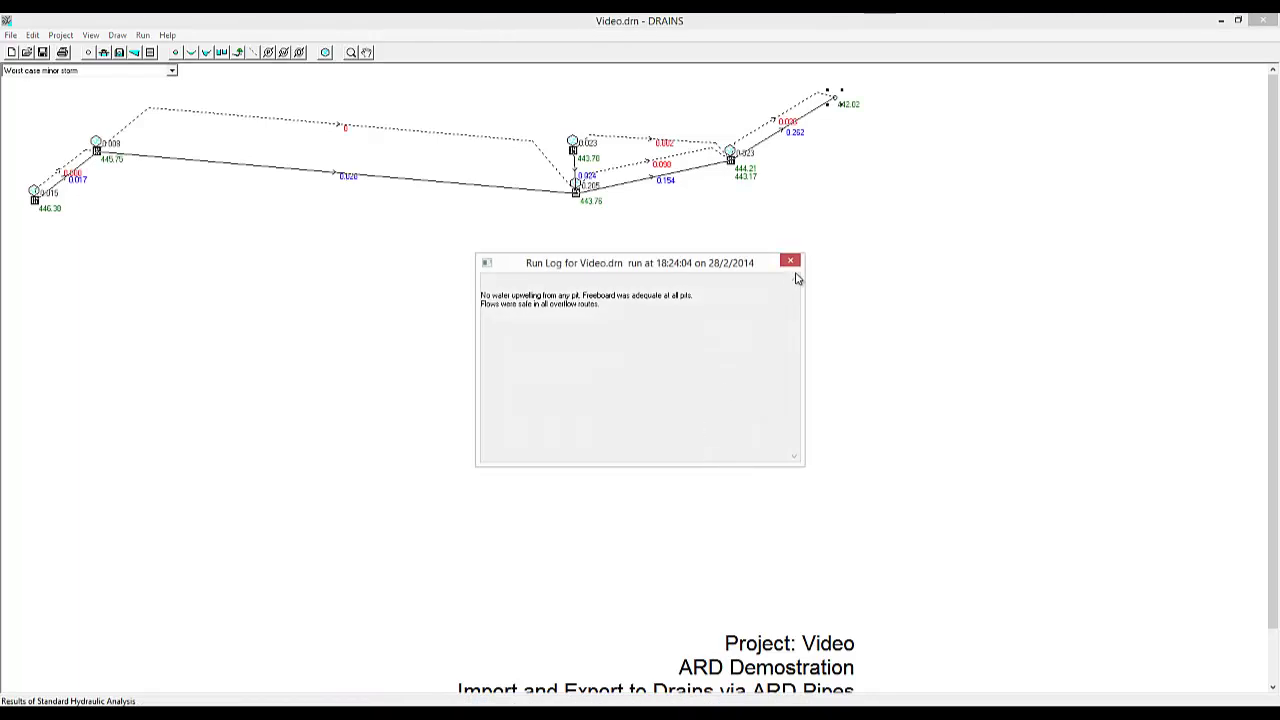
{"action": "left_click", "coordinate": [790, 261]}
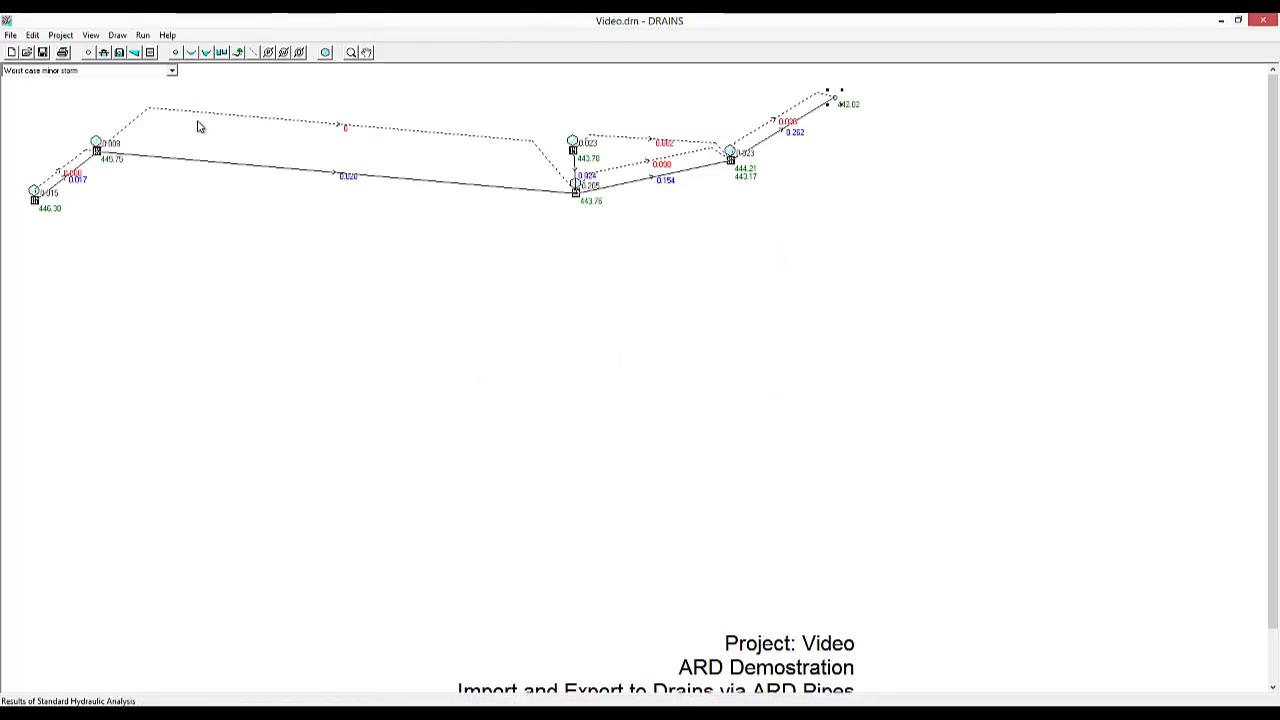
Step: Export the results as an Advanced Road Design file, overwriting Drains-SW One.mdb
{"action": "left_click", "coordinate": [11, 36]}
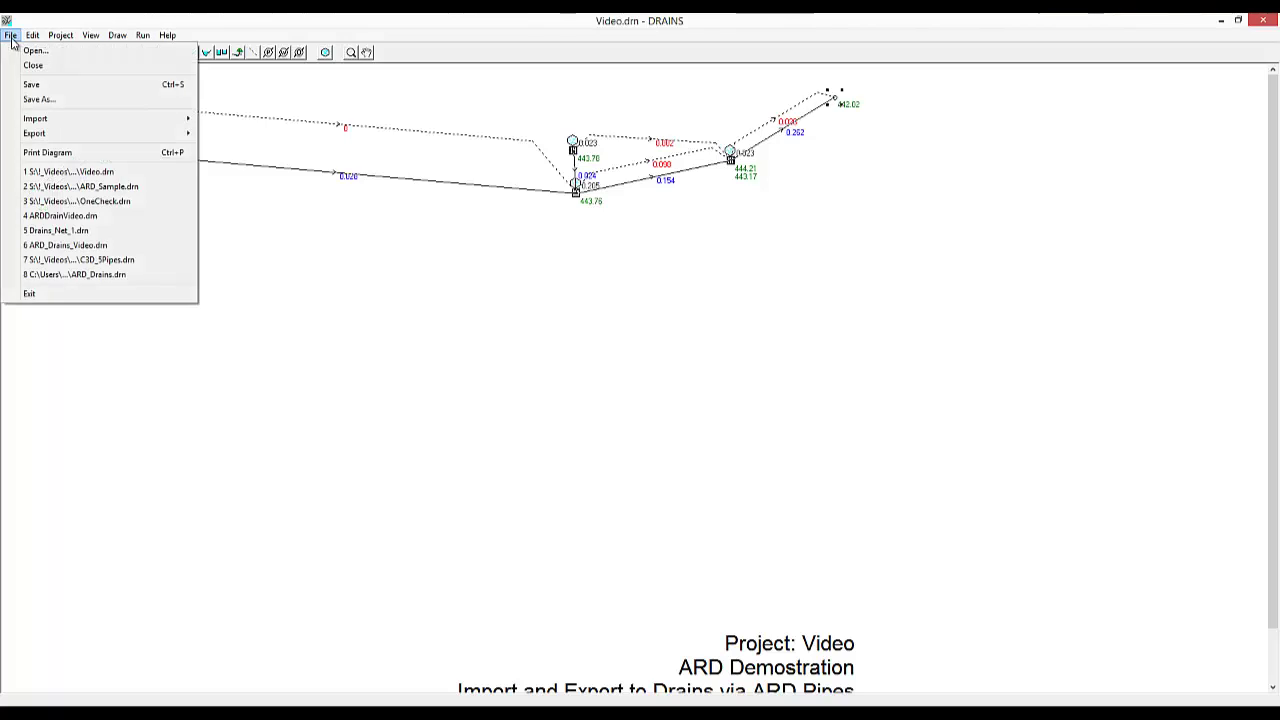
{"action": "mouse_move", "coordinate": [33, 136]}
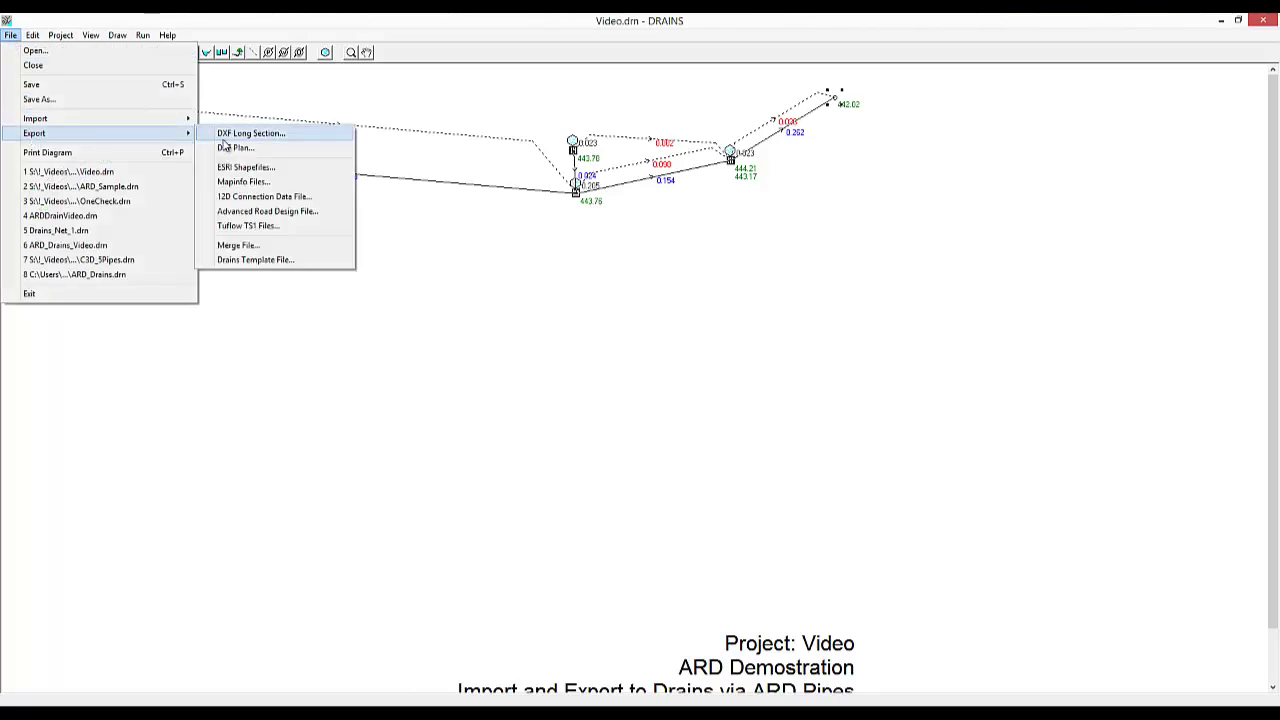
{"action": "left_click", "coordinate": [254, 212]}
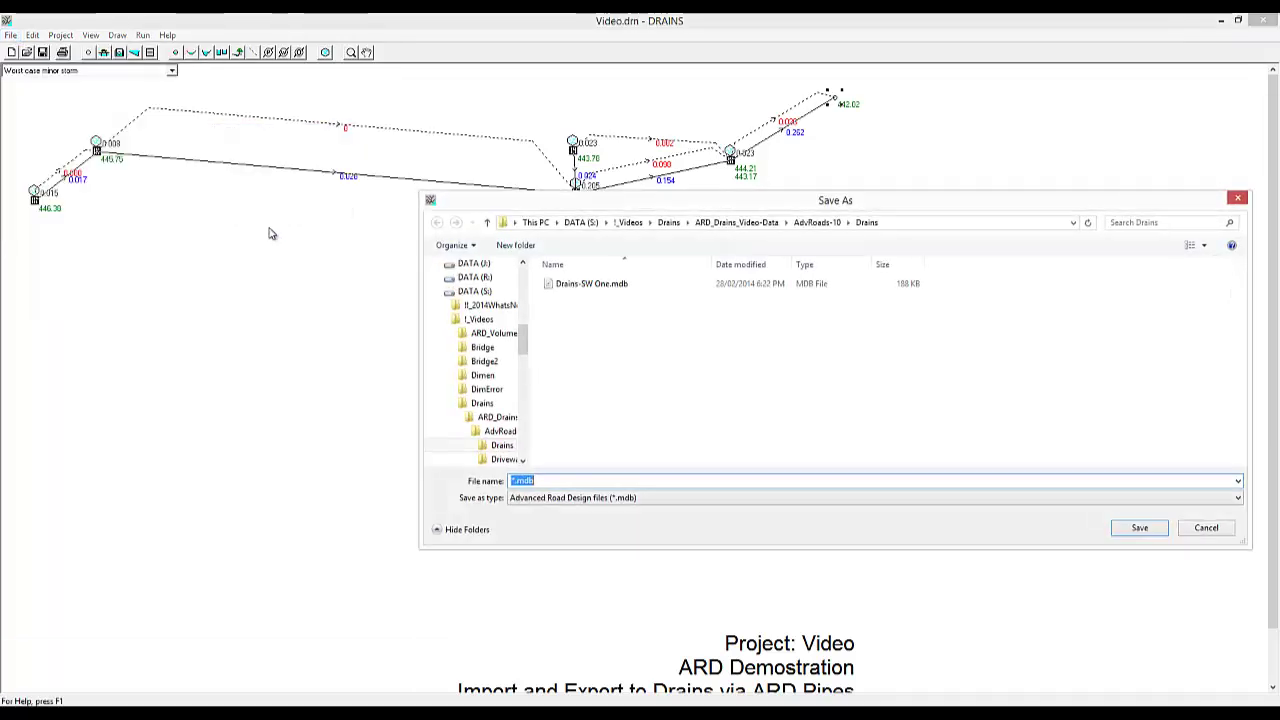
{"action": "left_click", "coordinate": [587, 288]}
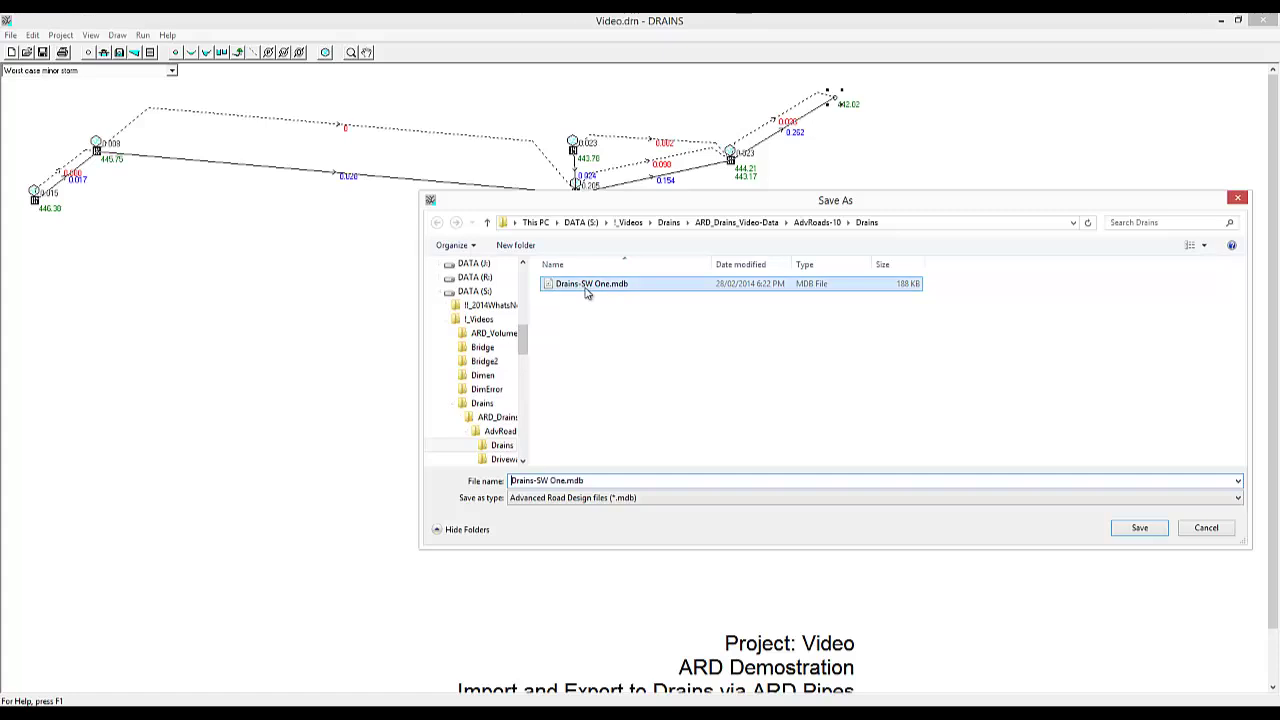
{"action": "left_click", "coordinate": [1139, 530]}
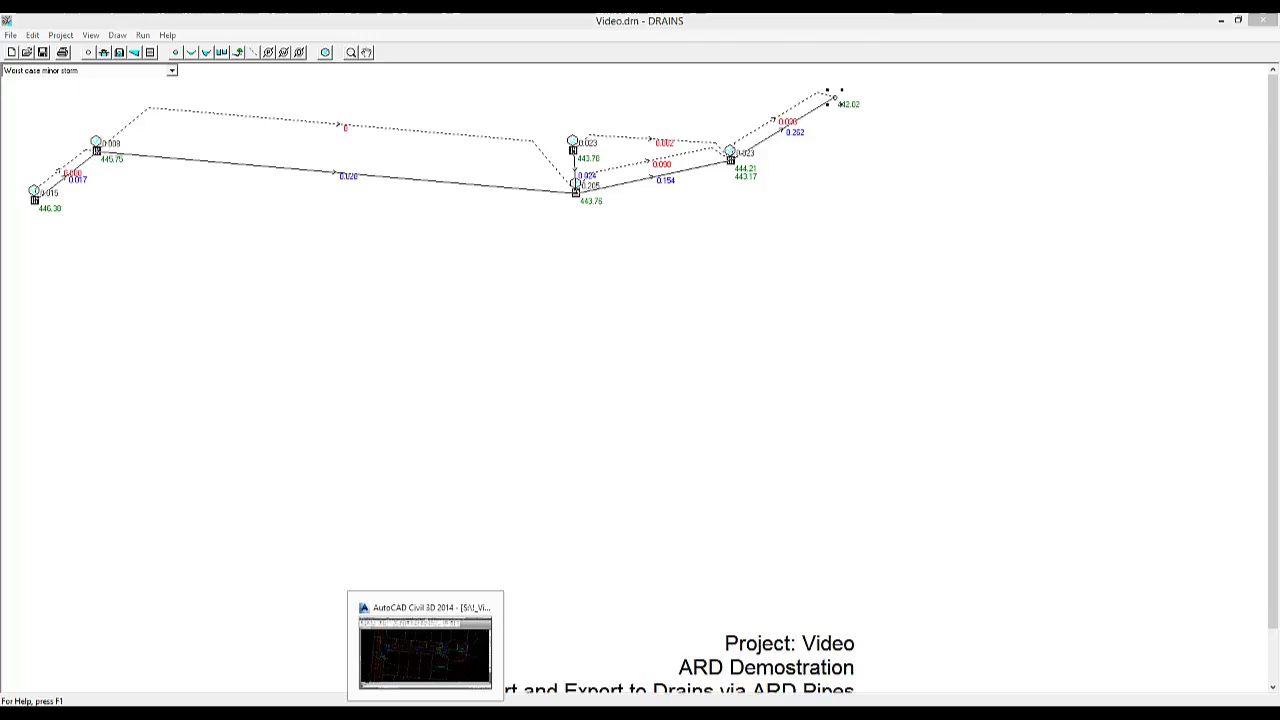
Step: Back in Civil 3D, read the DRAINS results into the picked pipe network for storm frequency 10
{"action": "left_click", "coordinate": [428, 650]}
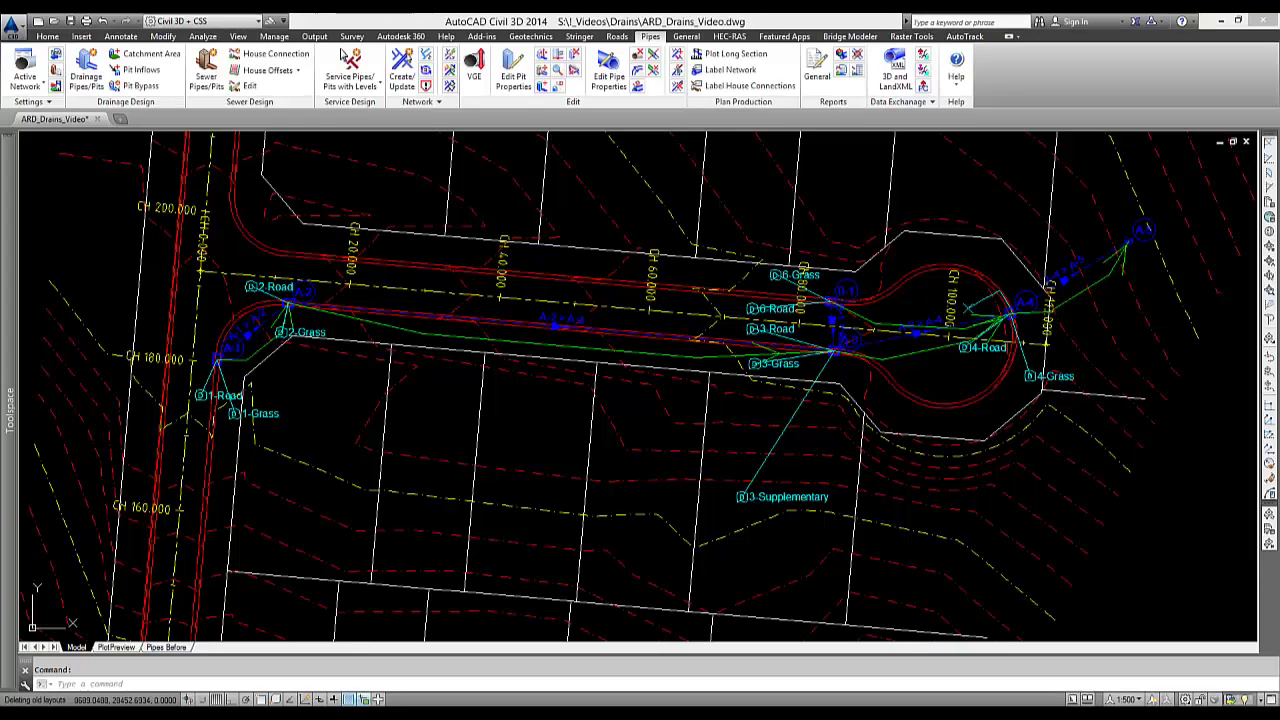
{"action": "left_click", "coordinate": [924, 72]}
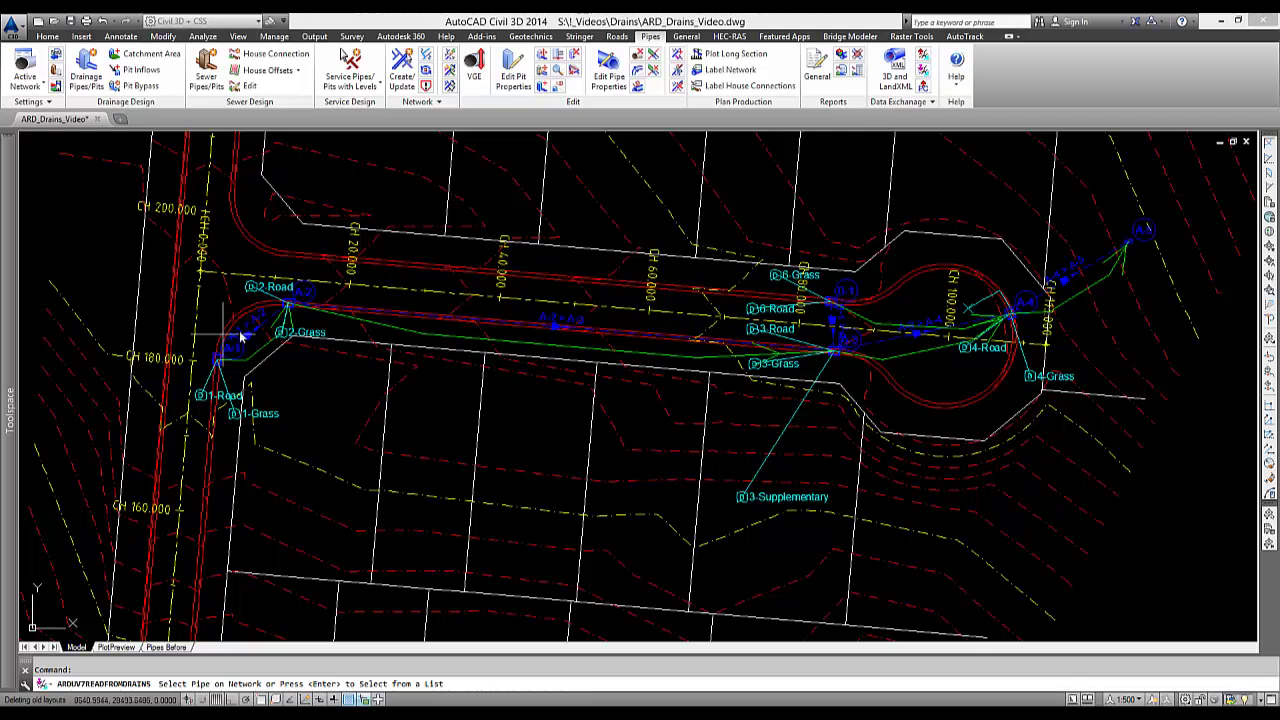
{"action": "left_click", "coordinate": [215, 357]}
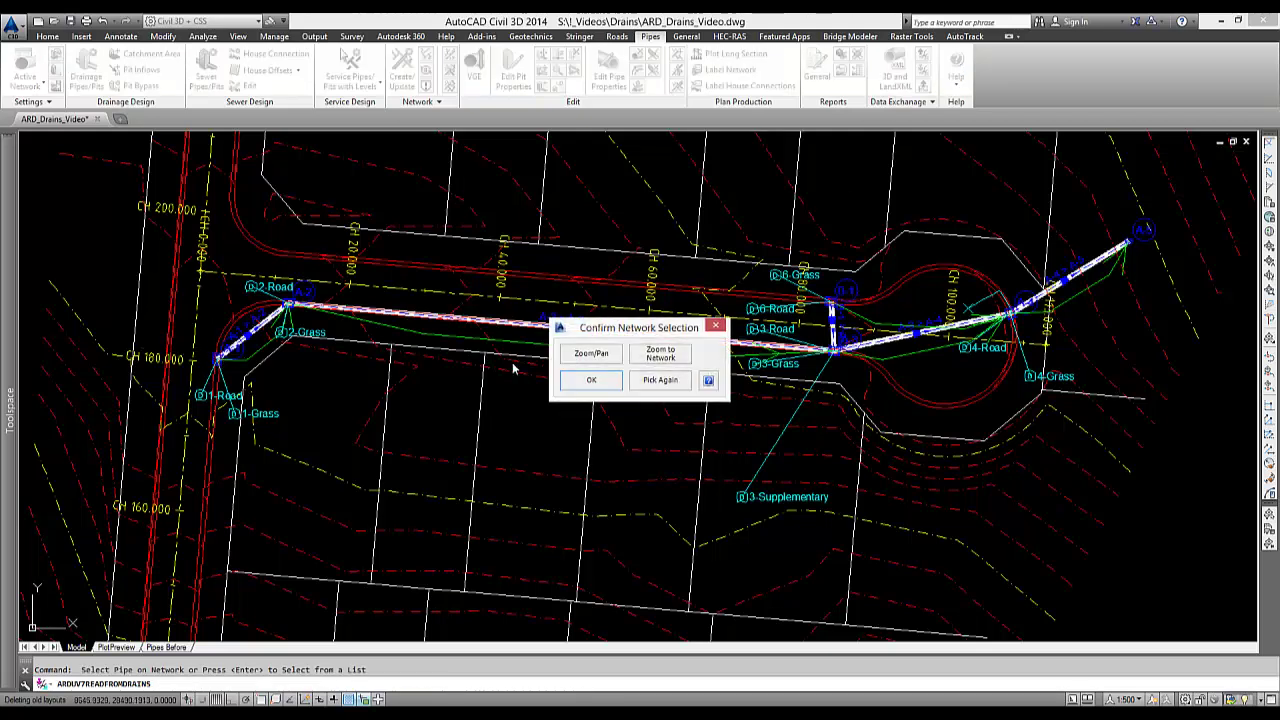
{"action": "left_click", "coordinate": [588, 381]}
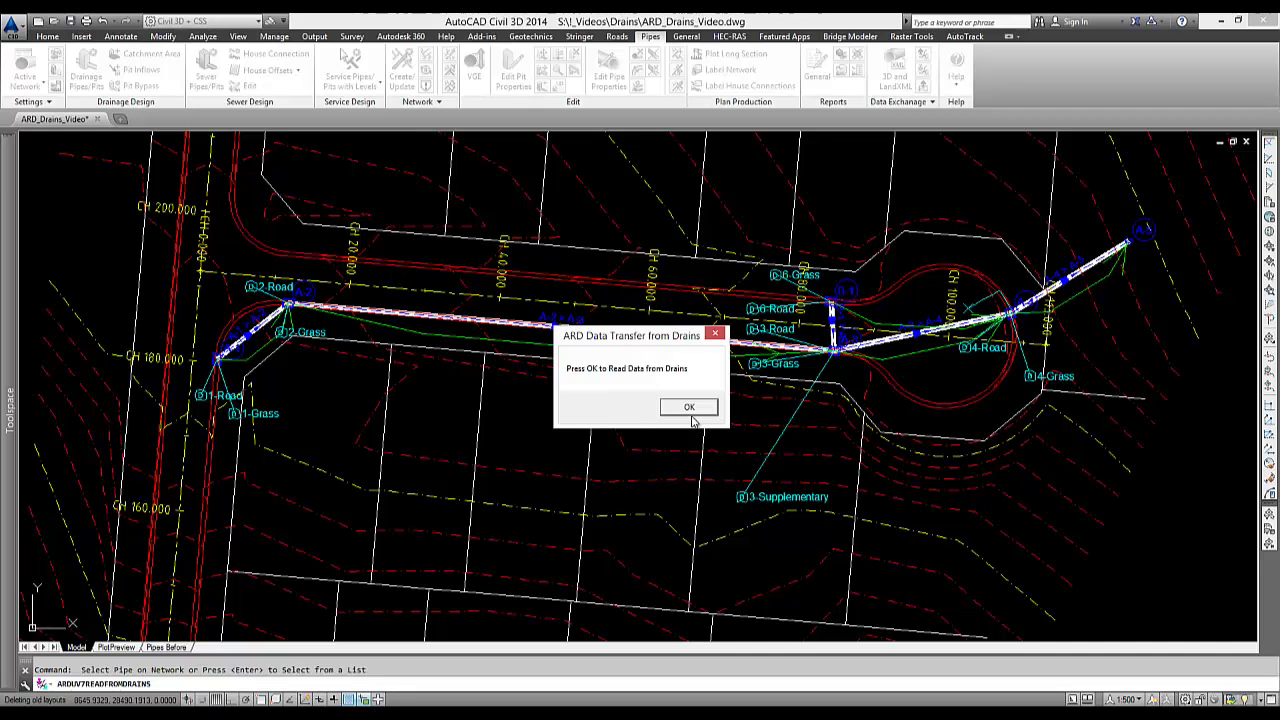
{"action": "left_click", "coordinate": [689, 409]}
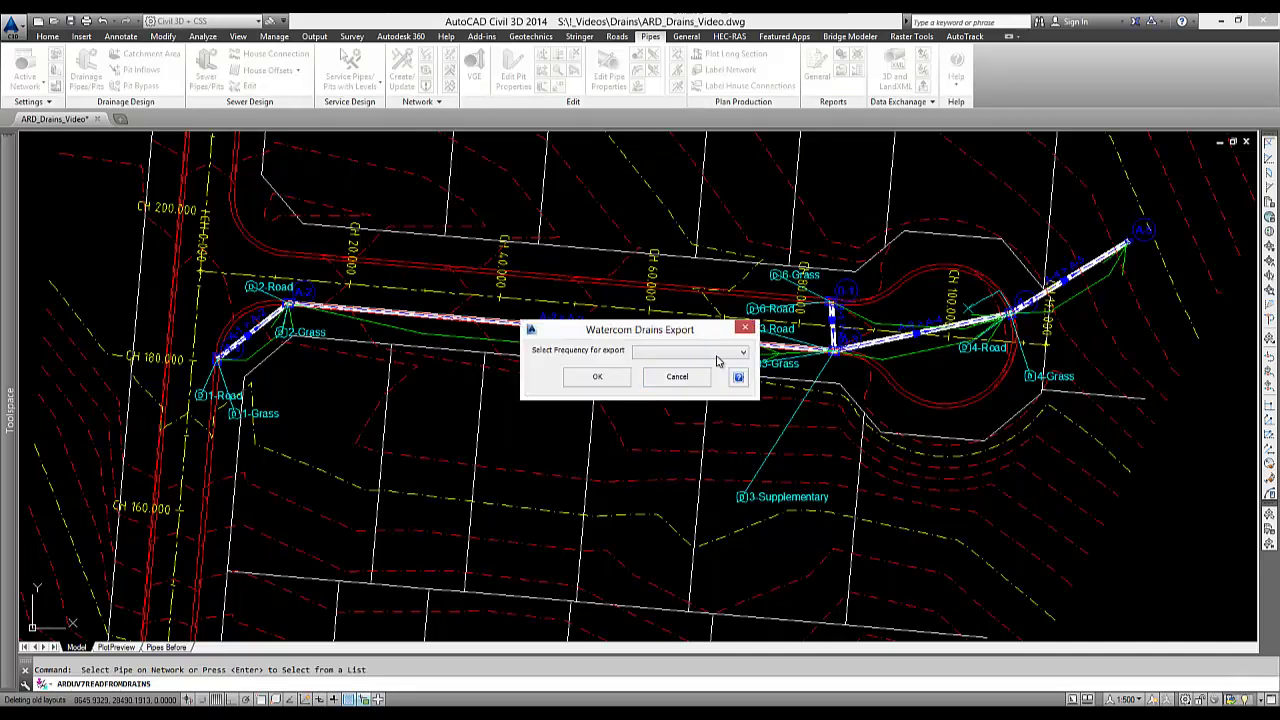
{"action": "left_click", "coordinate": [720, 356]}
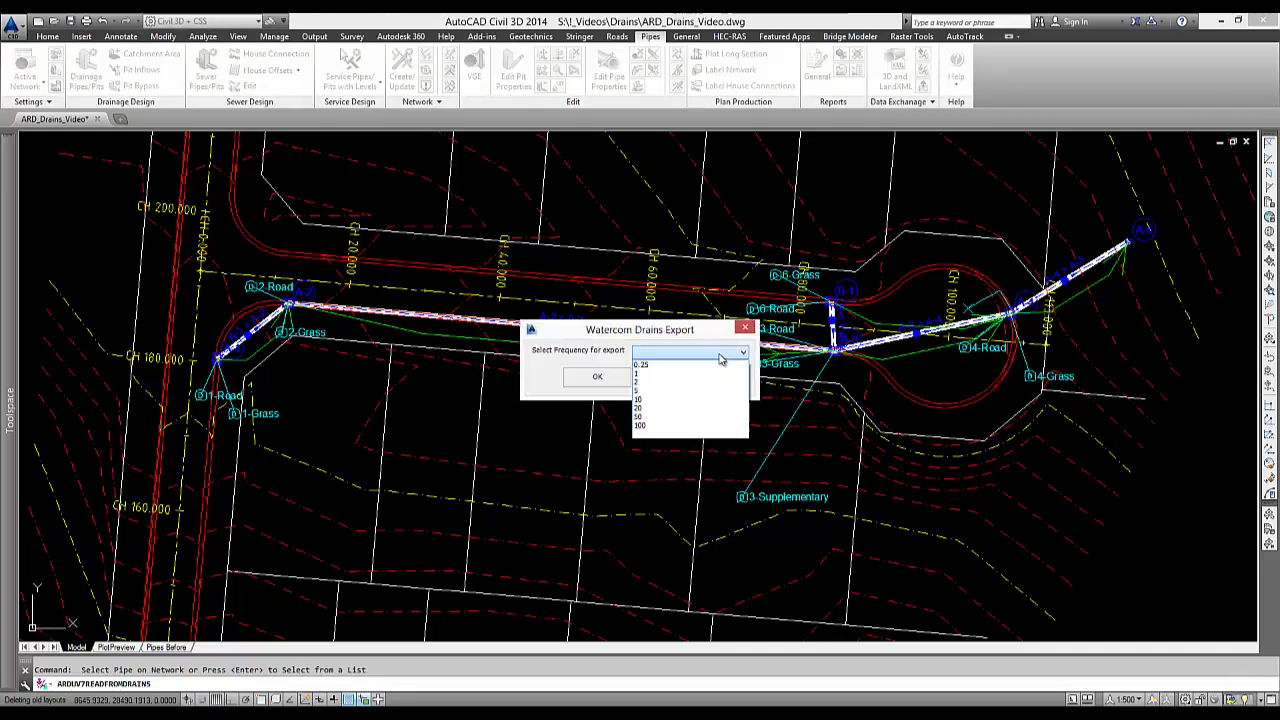
{"action": "left_click", "coordinate": [684, 400]}
{"action": "left_click", "coordinate": [597, 377]}
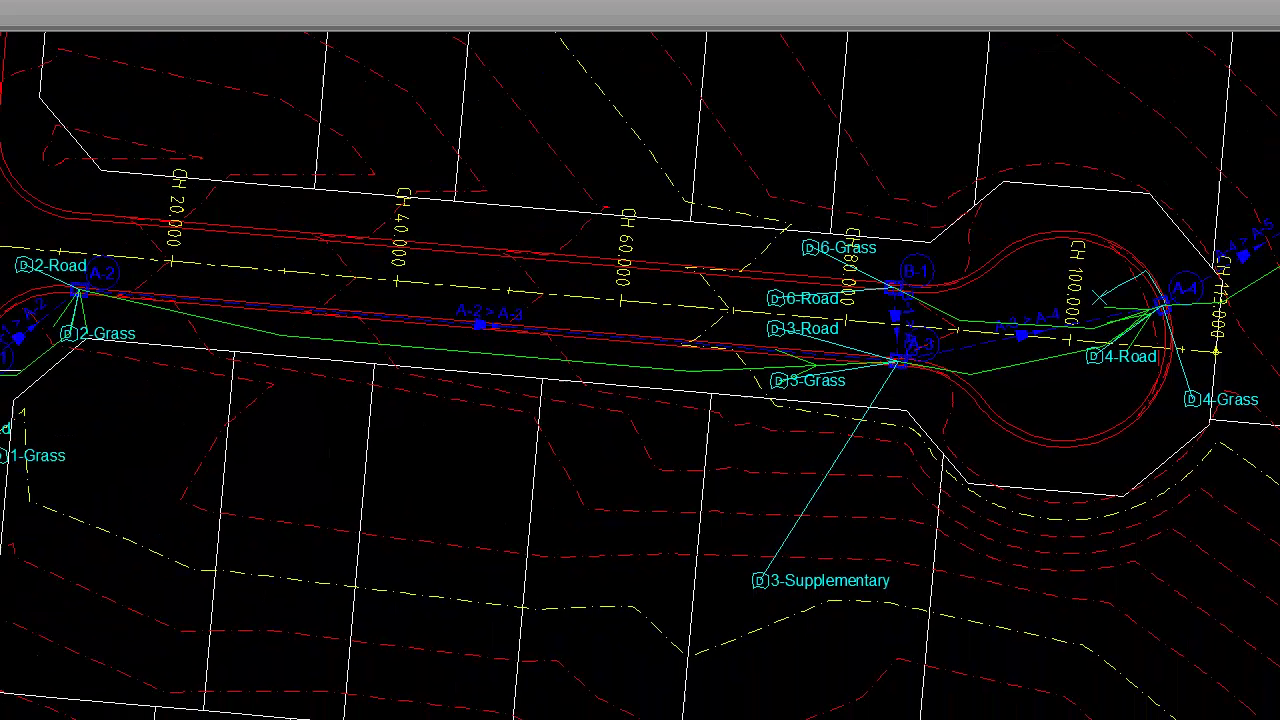
Step: Plot the selected pipe network's long section to a new layout using the DRAINS data
{"action": "left_click", "coordinate": [127, 340]}
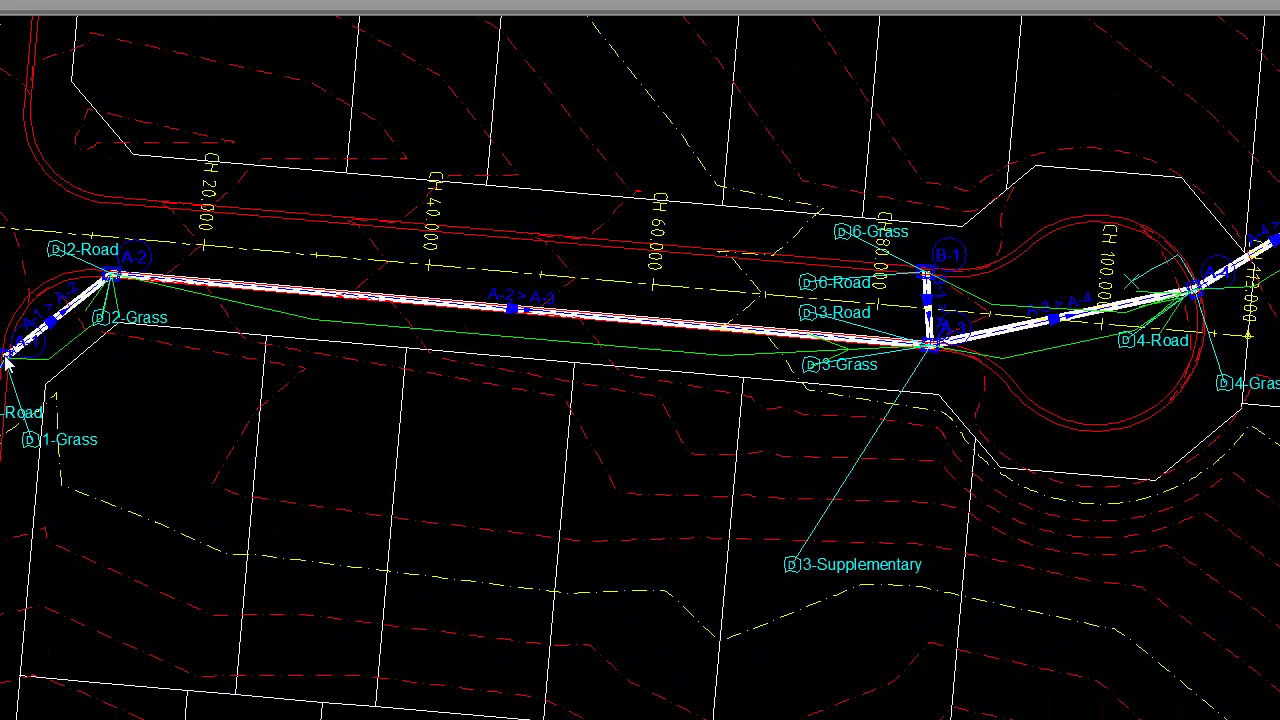
{"action": "left_click", "coordinate": [556, 395]}
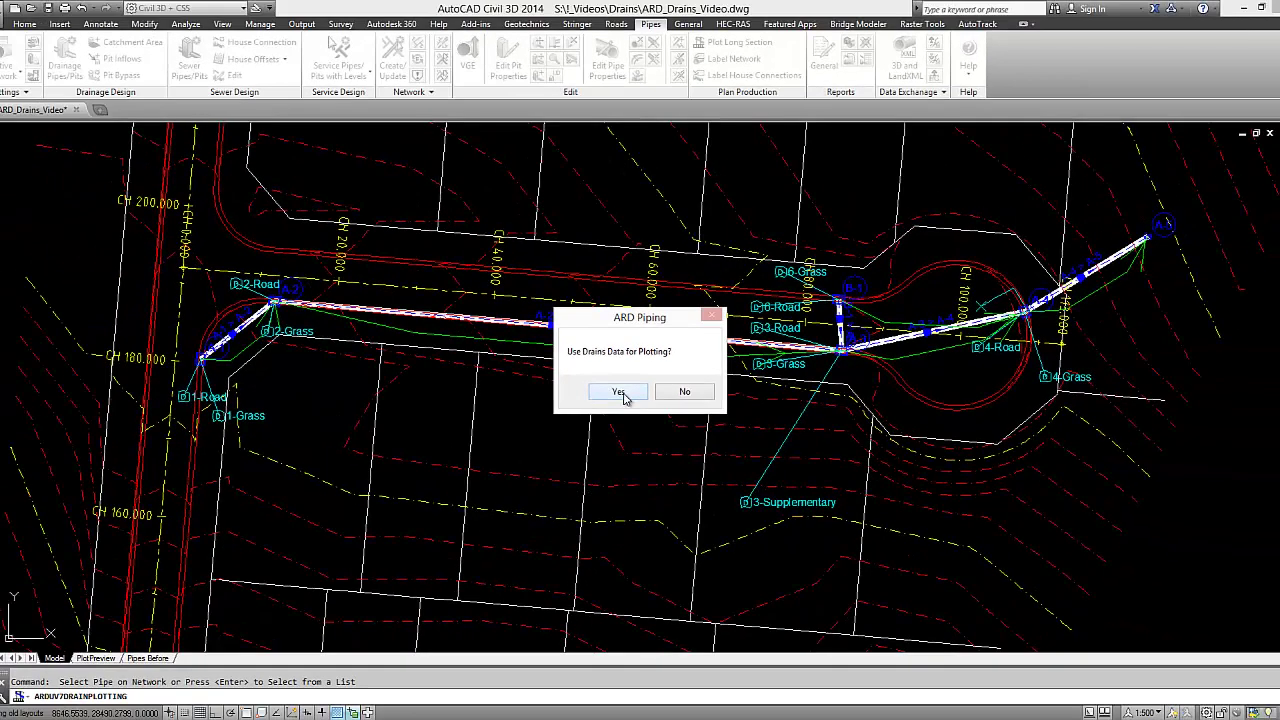
{"action": "left_click", "coordinate": [615, 410]}
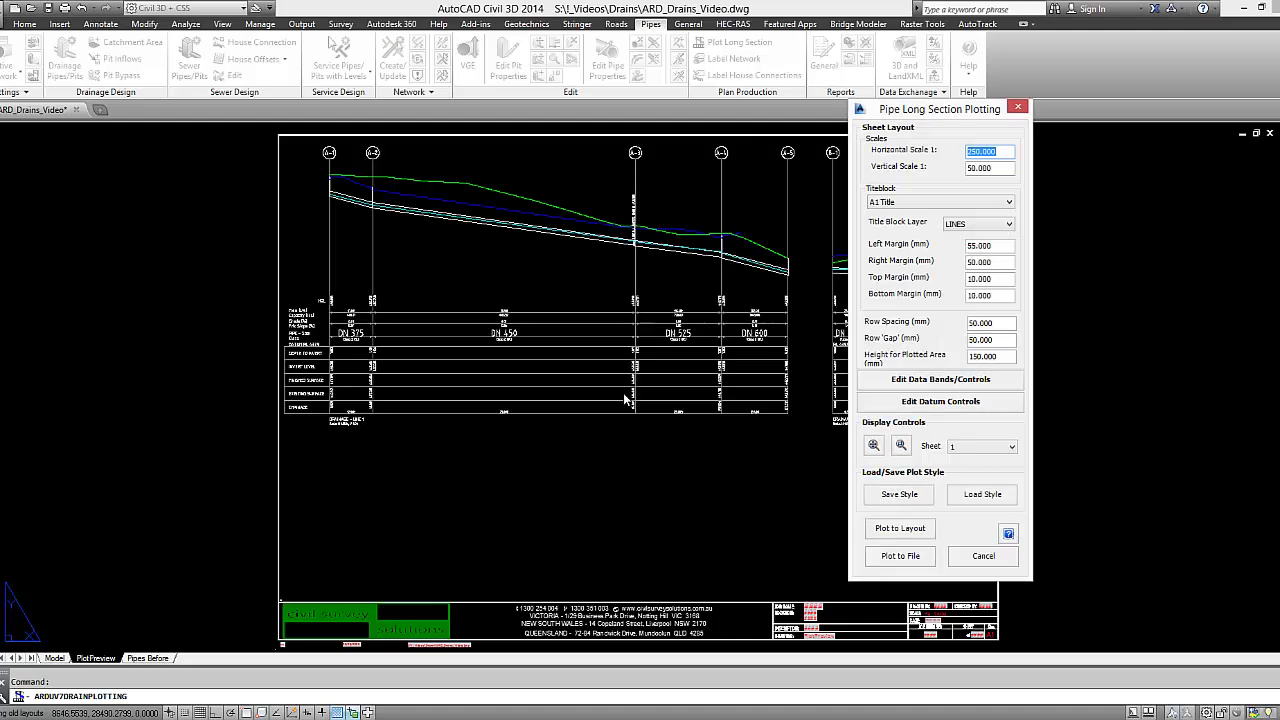
{"action": "left_click", "coordinate": [918, 534]}
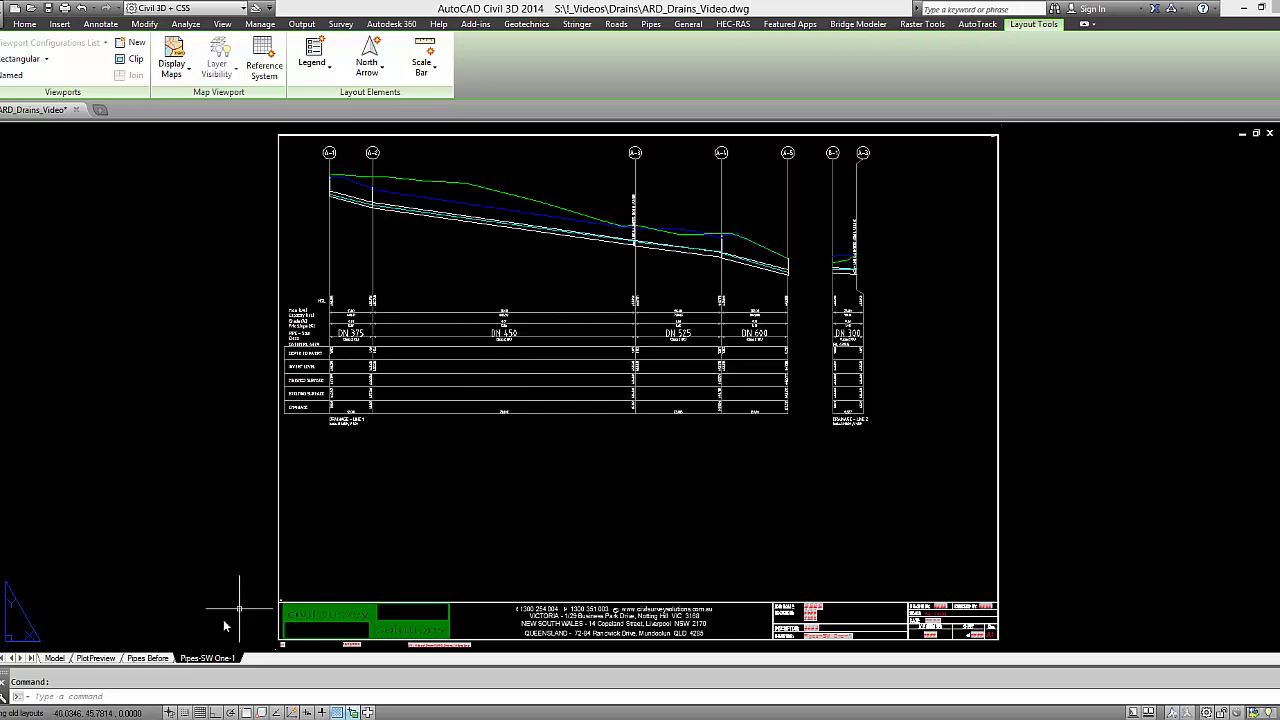
Step: Switch to the Pipes Before layout to compare its original all-DN 300 long section
{"action": "left_click", "coordinate": [148, 658]}
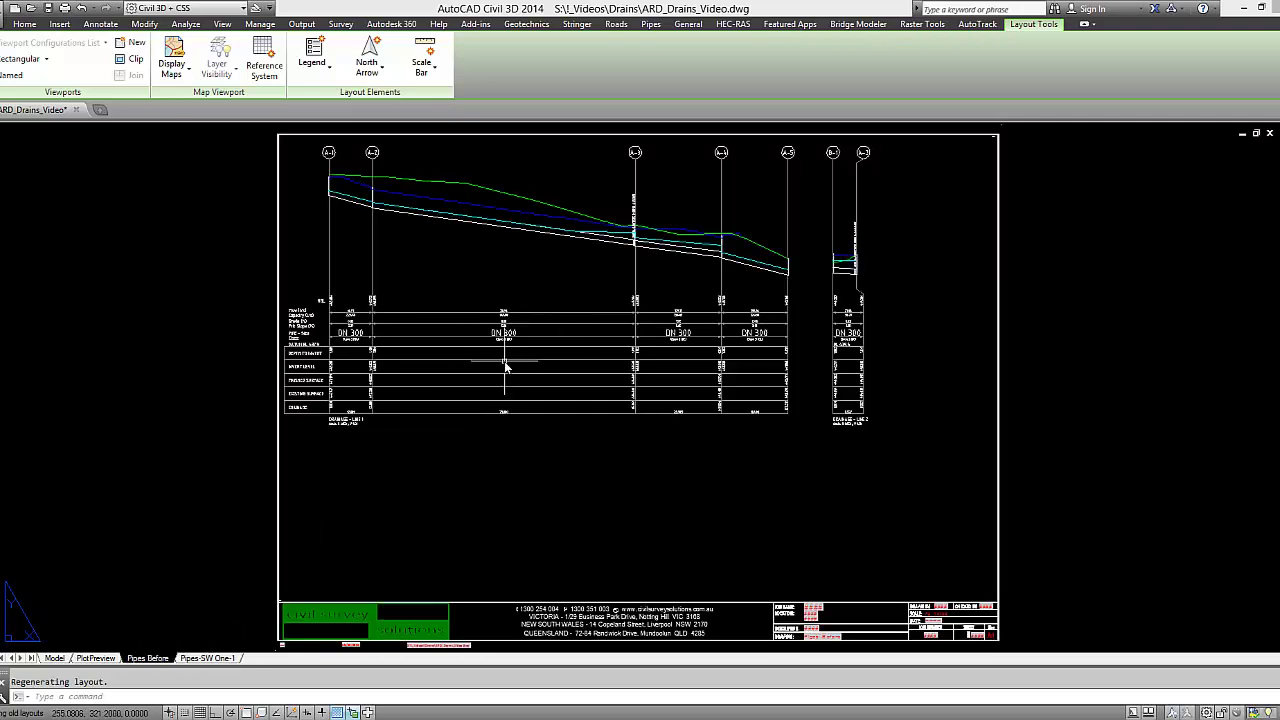